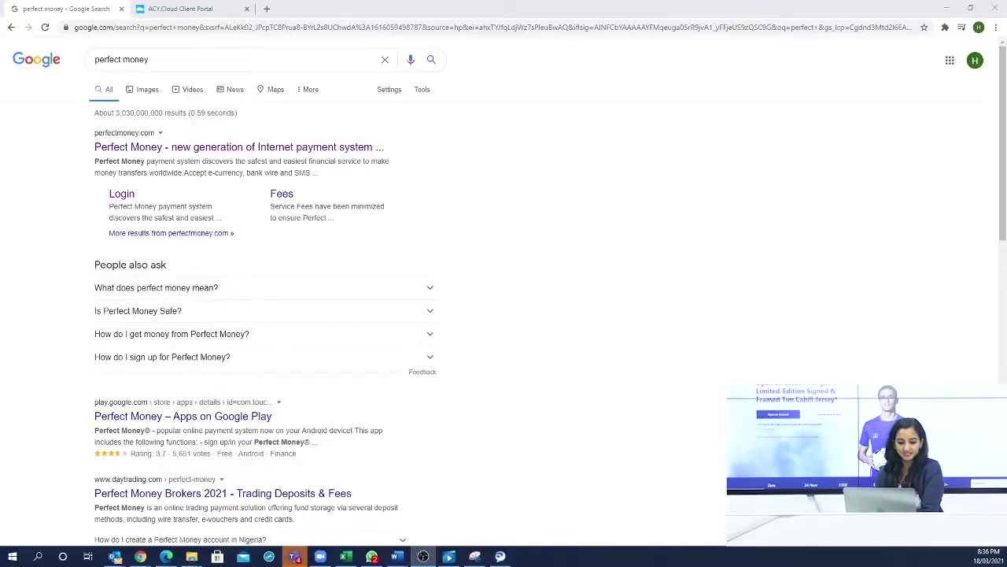
- Highlight the 'perfect money' query in the Google search box, then clear the selection
{"action": "left_click_drag", "start_coordinate": [149, 59], "coordinate": [91, 59]}
{"action": "left_click", "coordinate": [457, 184]}
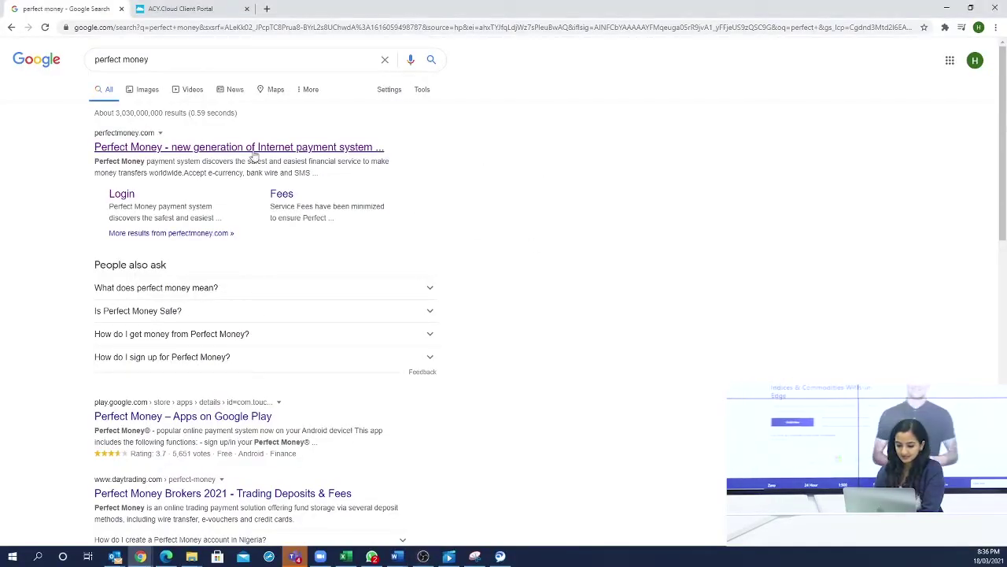
- Open the official Perfect Money site and its Create an Account signup form
{"action": "left_click", "coordinate": [222, 150]}
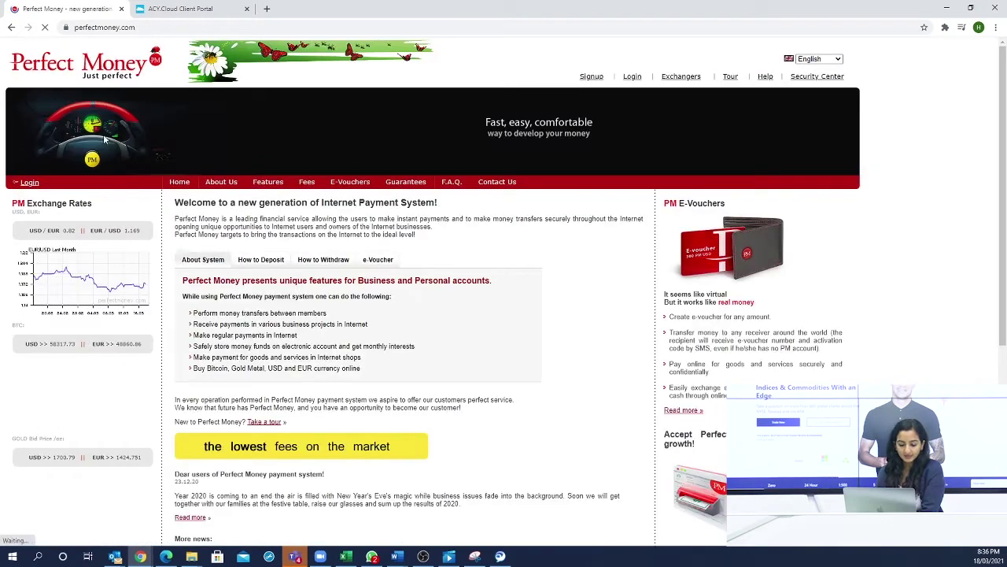
{"action": "left_click", "coordinate": [592, 78]}
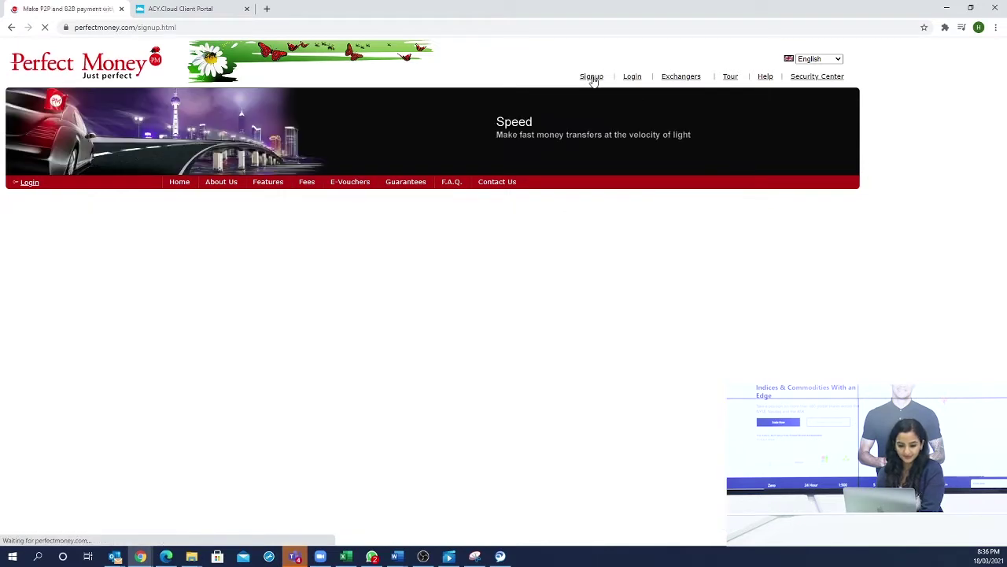
{"action": "scroll", "coordinate": [487, 229], "scroll_direction": "down", "scroll_amount": 1}
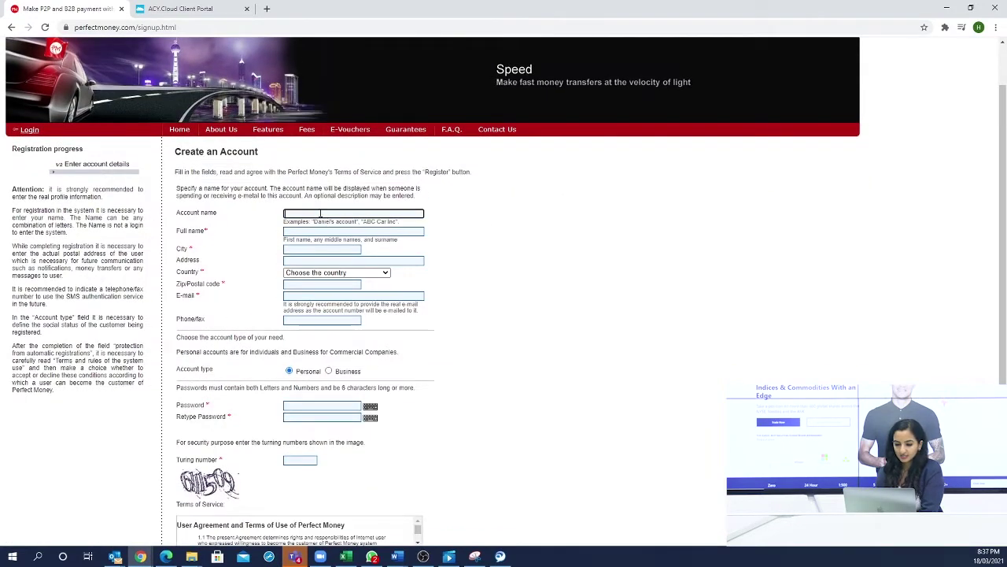
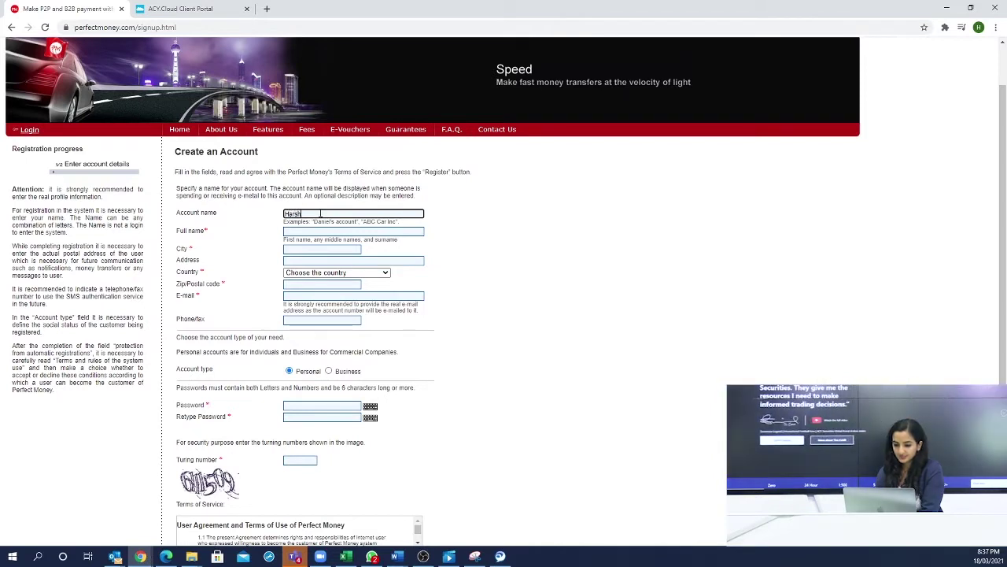
- Enter the account name, full name and city, and begin typing the address
{"action": "left_click", "coordinate": [302, 232]}
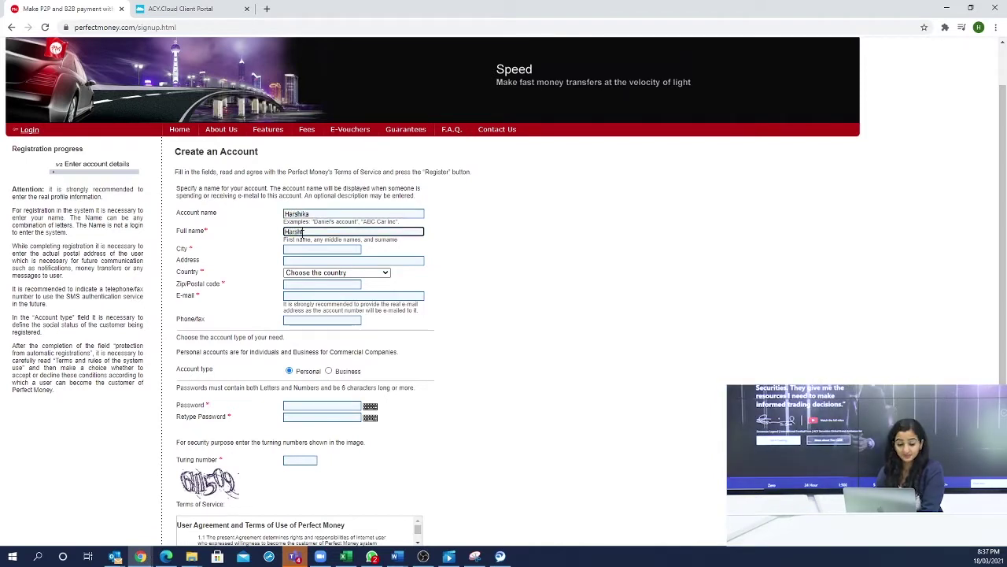
{"action": "left_click", "coordinate": [321, 249]}
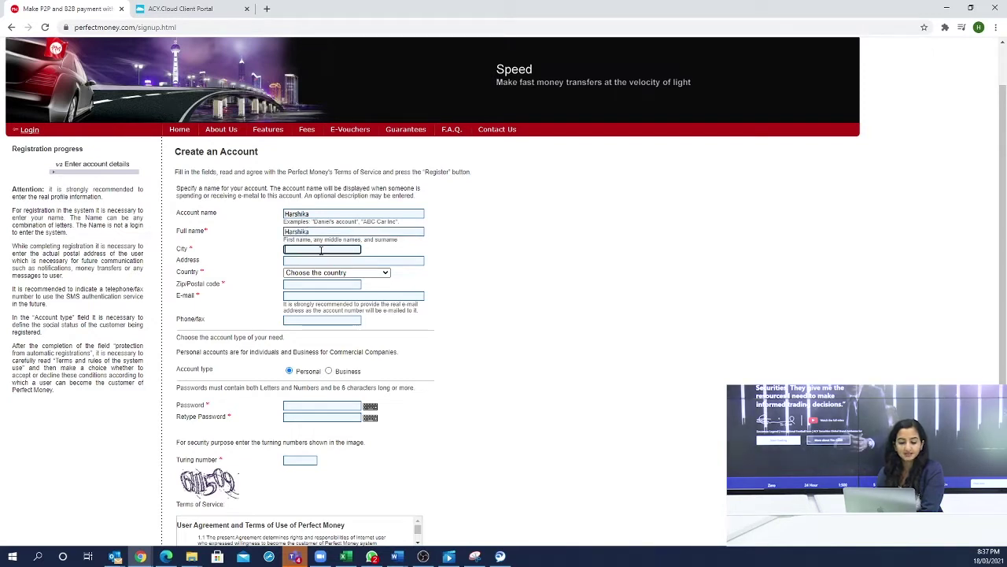
{"action": "left_click", "coordinate": [331, 231]}
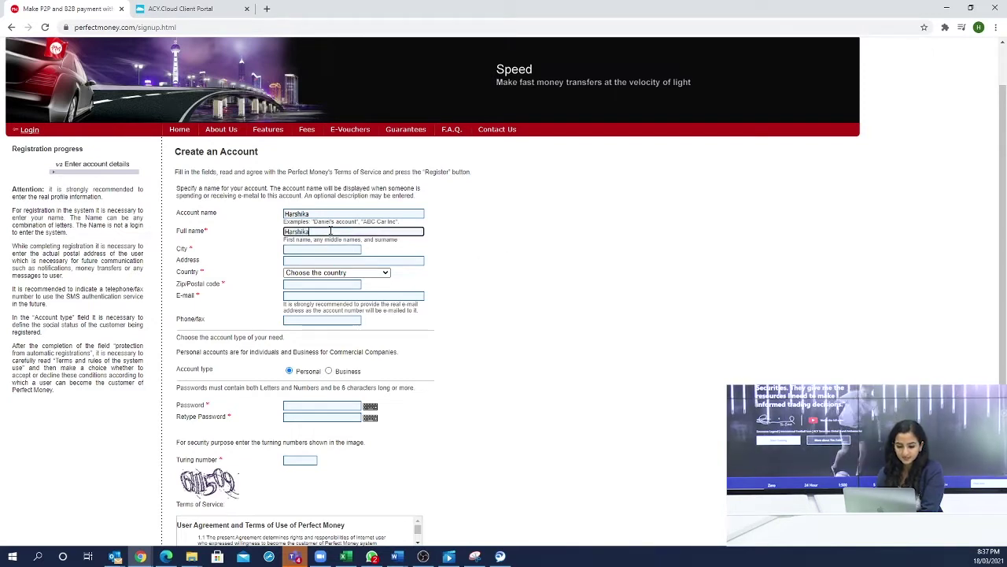
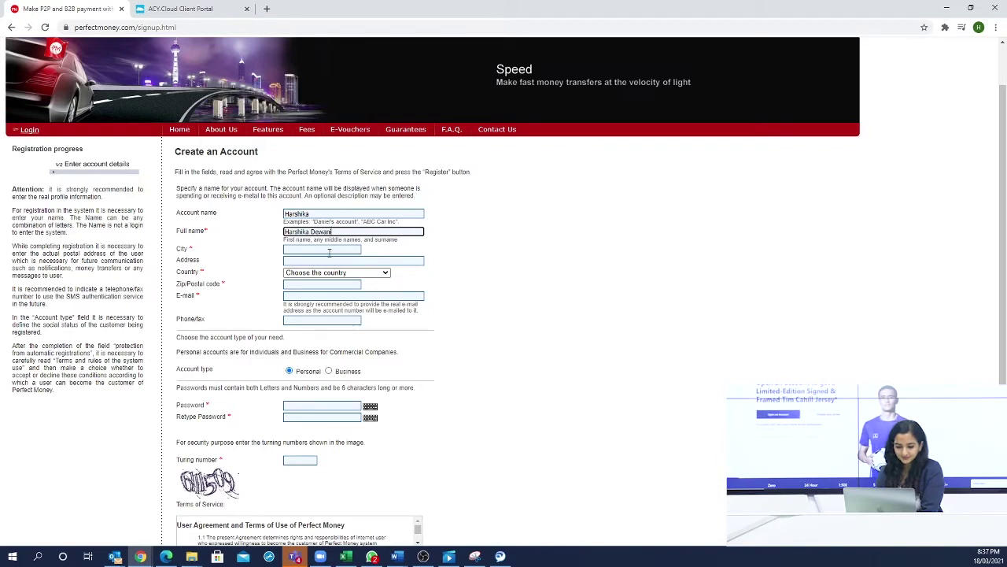
{"action": "left_click", "coordinate": [328, 251]}
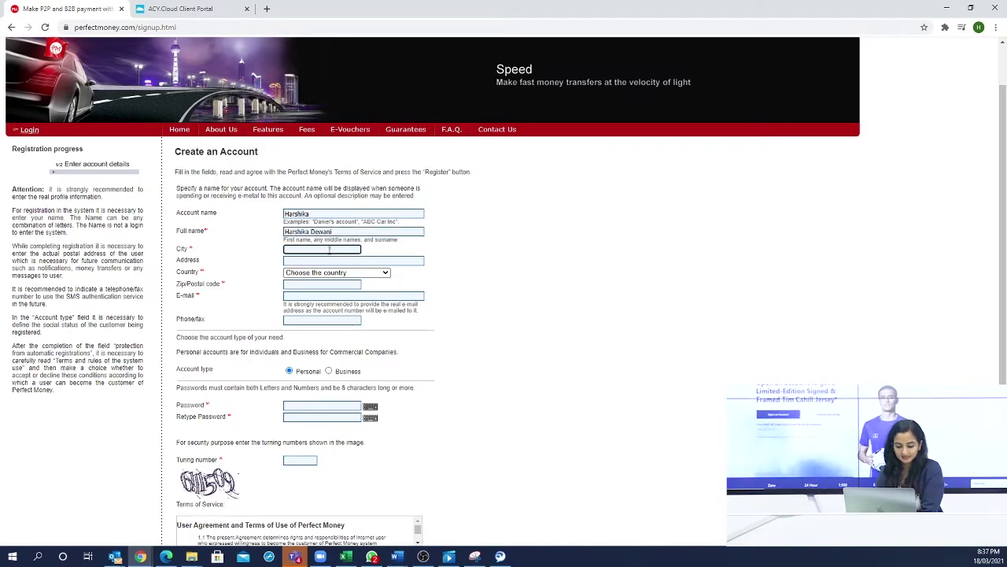
{"action": "type", "text": "Lahore"}
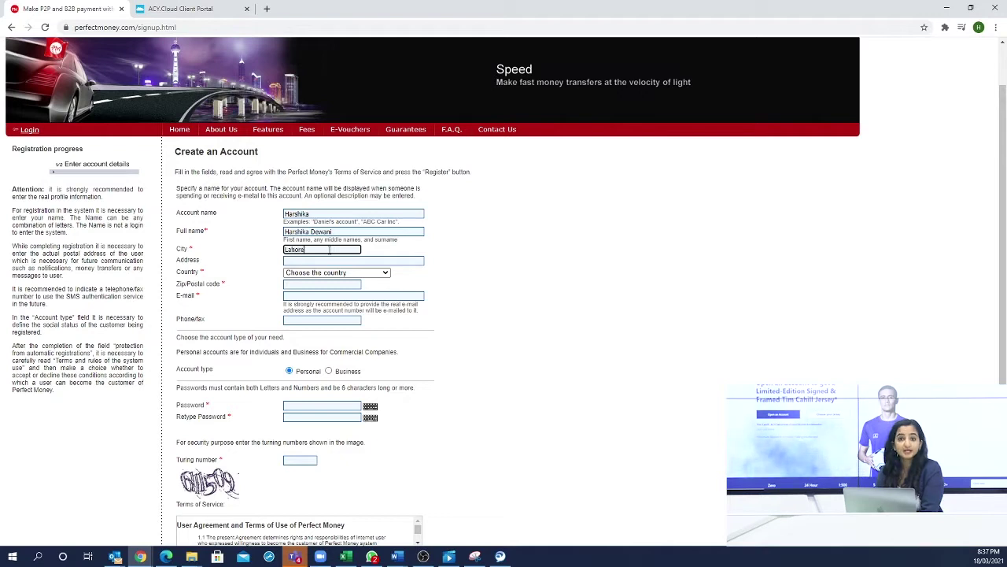
{"action": "left_click", "coordinate": [317, 263]}
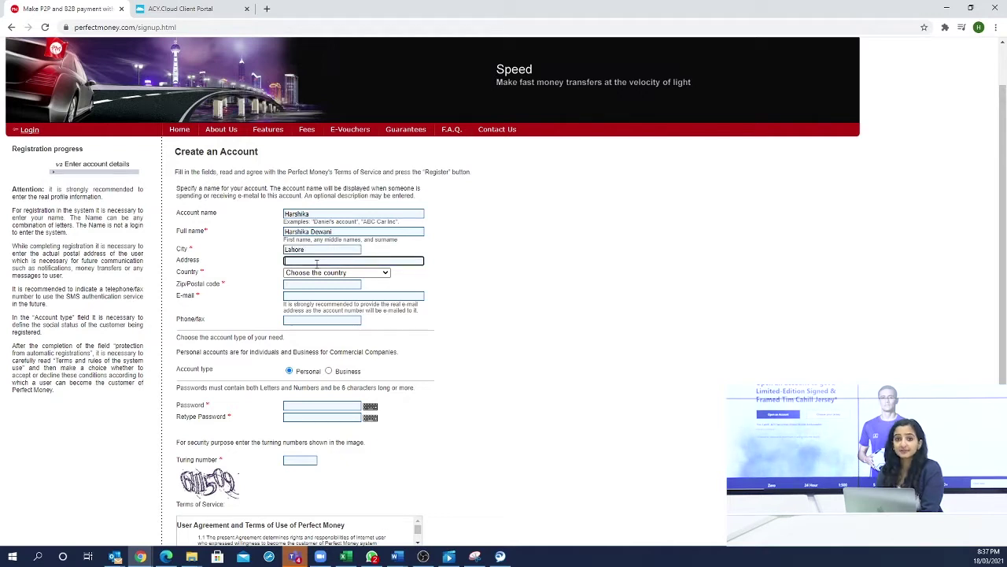
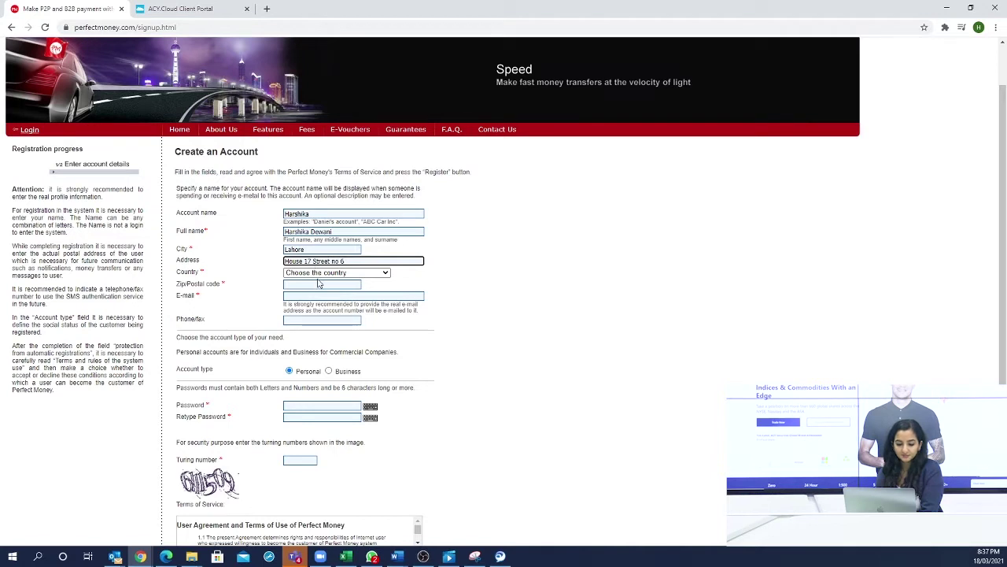
- Choose Pakistan as the country and fill in the postal code and e-mail address
{"action": "left_click", "coordinate": [323, 273]}
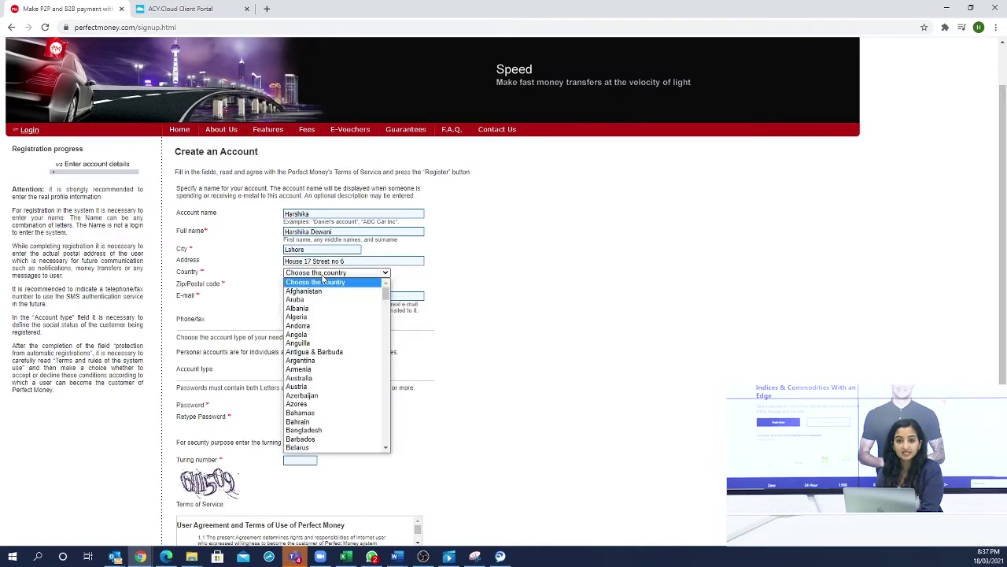
{"action": "type", "text": "p"}
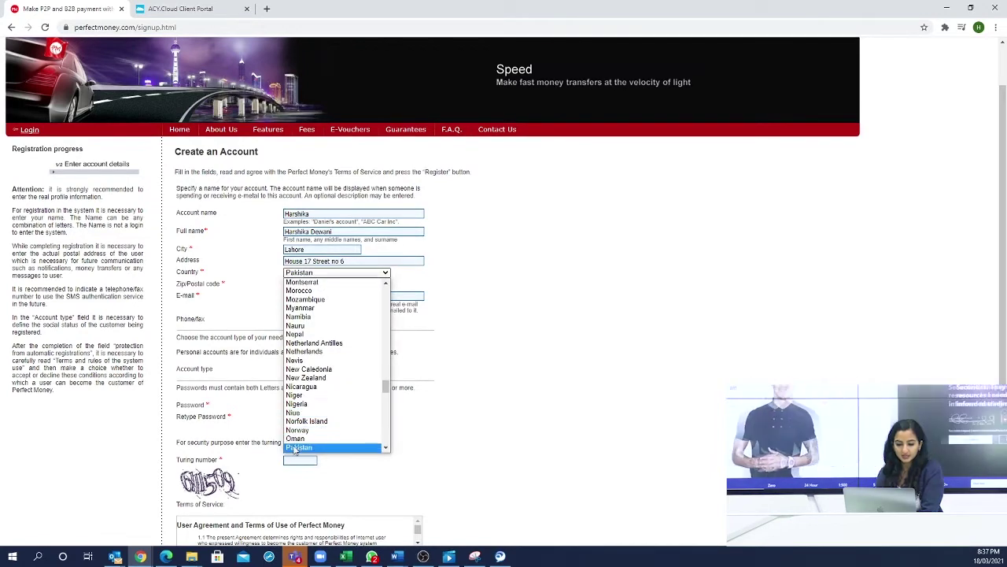
{"action": "key", "text": "Return"}
{"action": "left_click", "coordinate": [313, 285]}
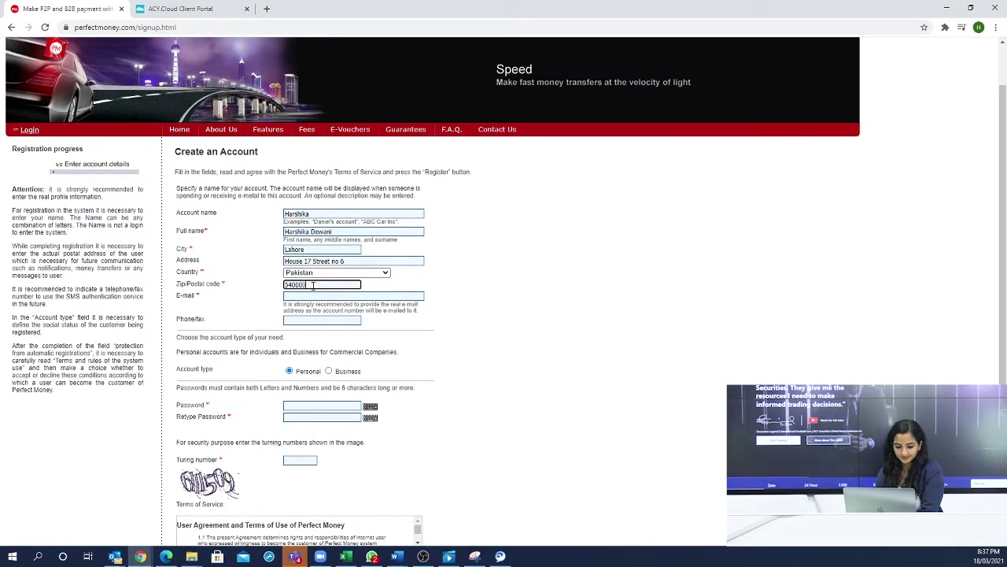
{"action": "left_click", "coordinate": [320, 297]}
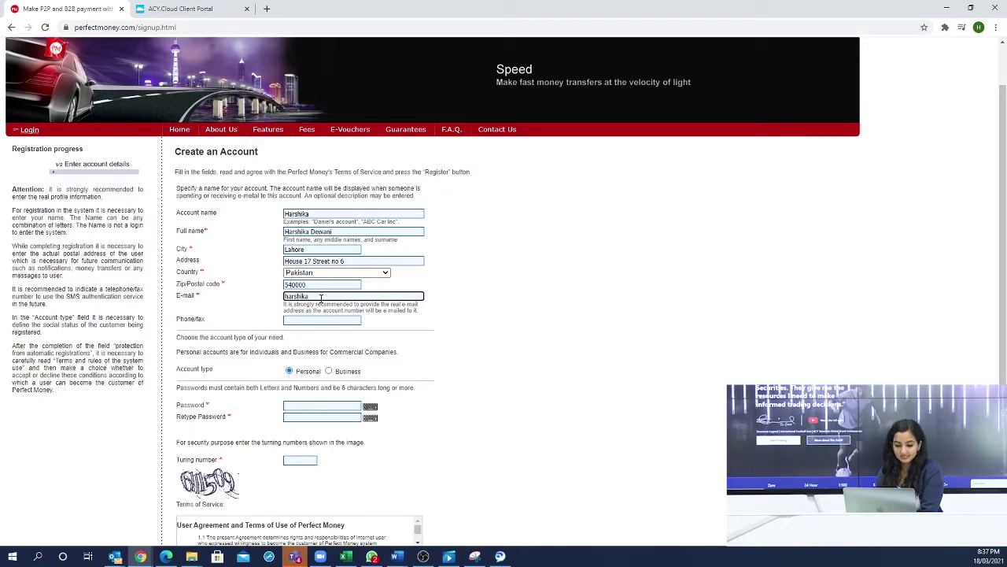
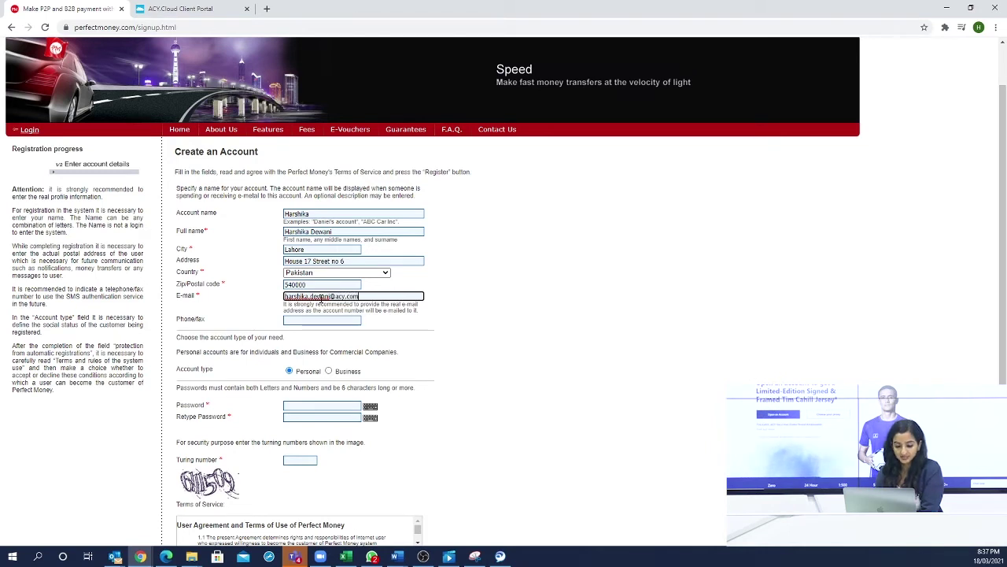
{"action": "key", "text": "Tab"}
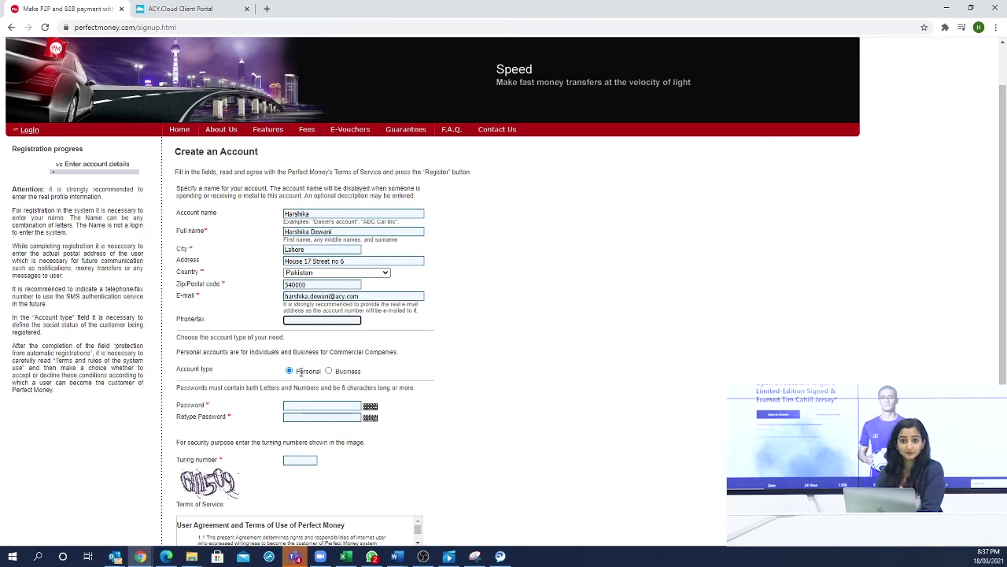
- Enter the account password, retype it to match, and submit the form
{"action": "left_click", "coordinate": [293, 405]}
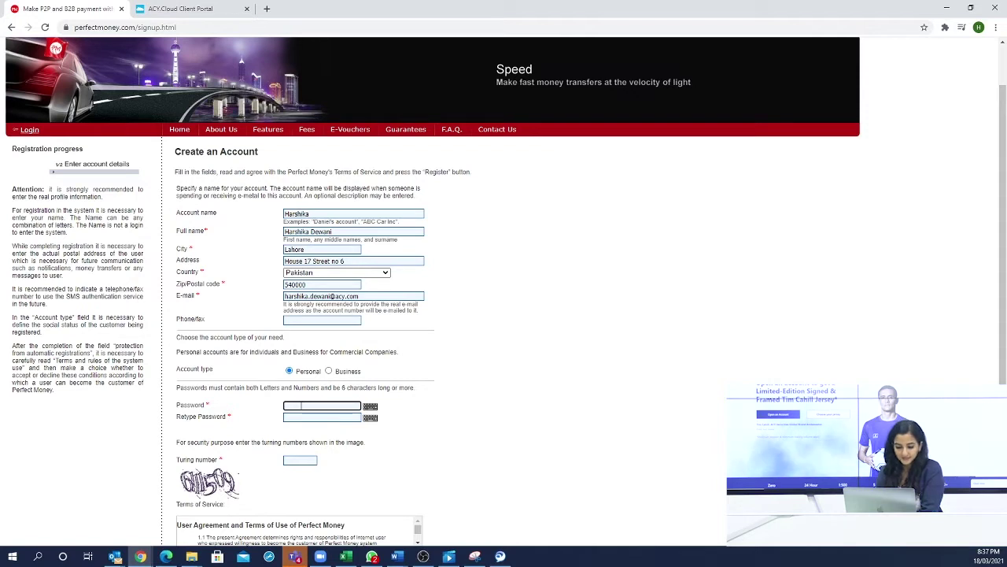
{"action": "type", "text": "••••••••••"}
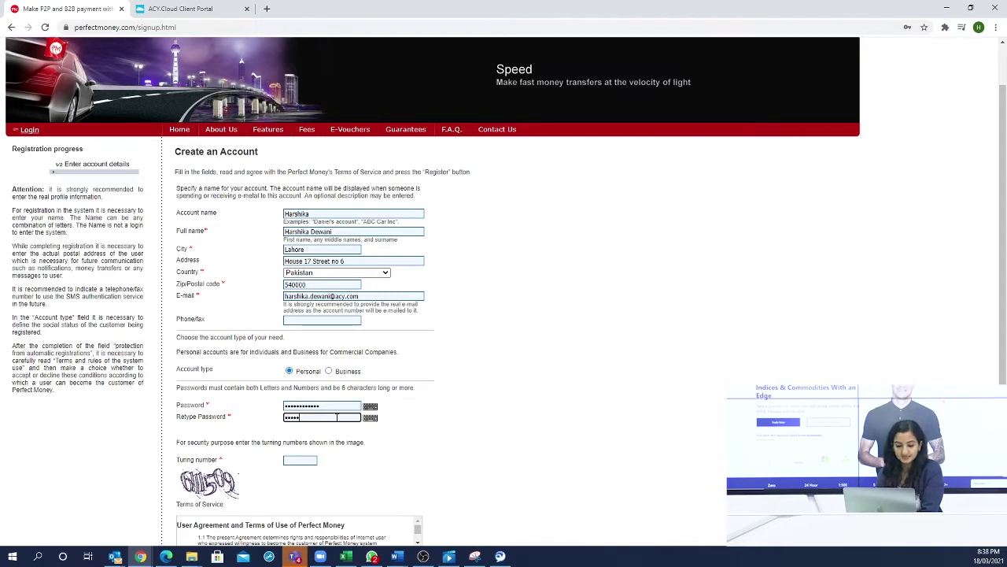
{"action": "type", "text": "•••••••"}
{"action": "key", "text": "Return"}
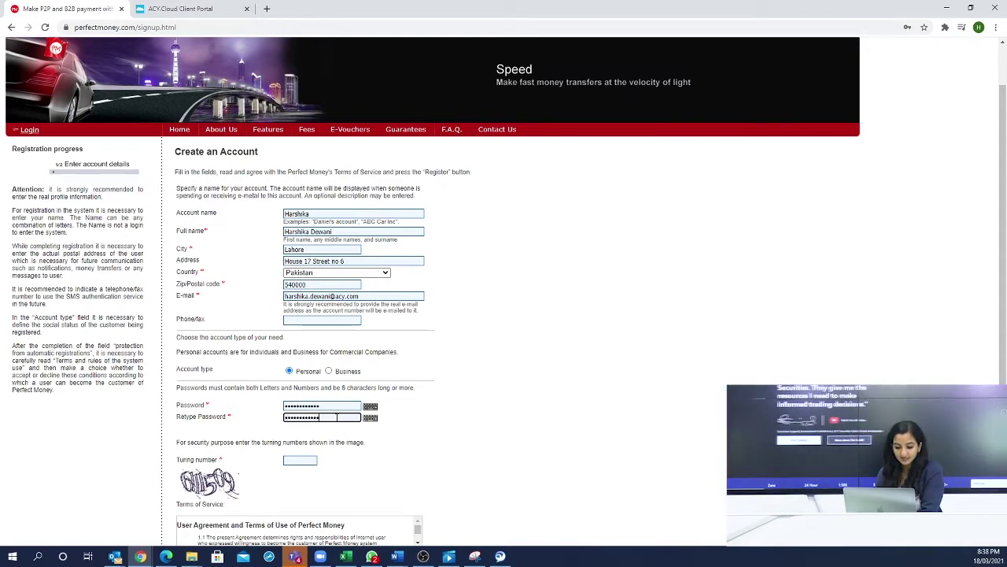
- Enter the security Turing number, agree to the terms and conditions, and register
{"action": "left_click", "coordinate": [303, 408]}
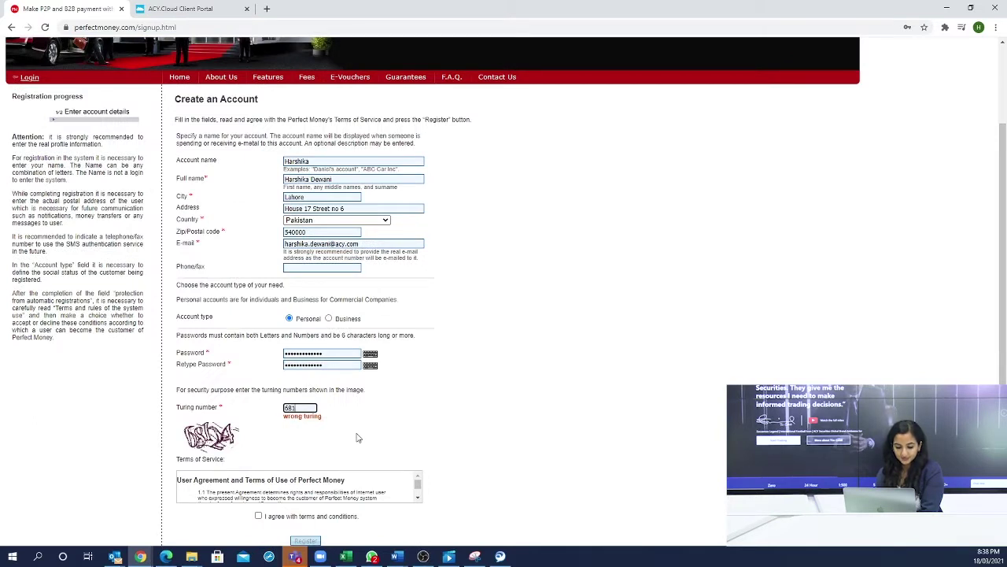
{"action": "type", "text": "58124"}
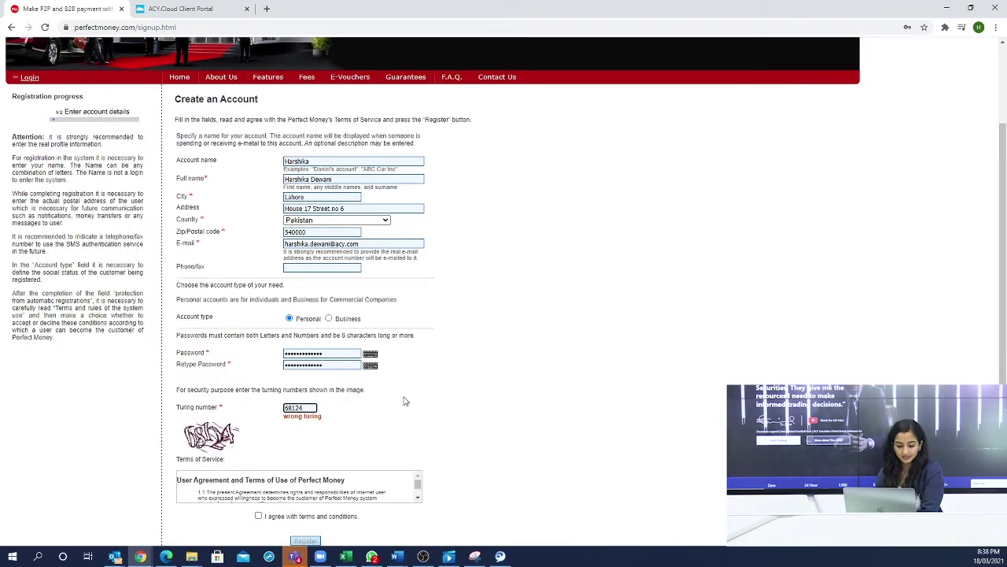
{"action": "scroll", "coordinate": [404, 401], "scroll_direction": "down", "scroll_amount": 1}
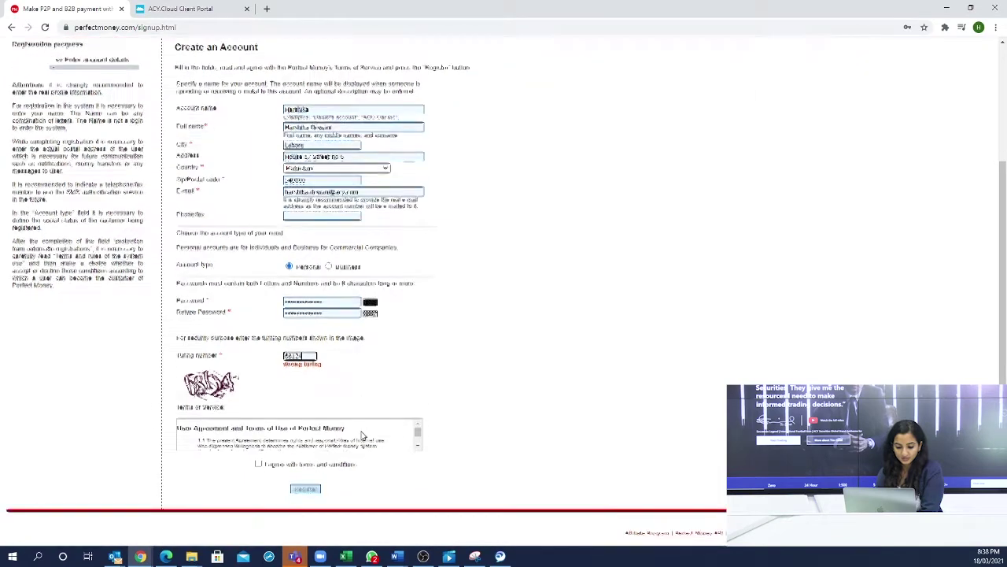
{"action": "left_click", "coordinate": [259, 463]}
{"action": "left_click", "coordinate": [310, 489]}
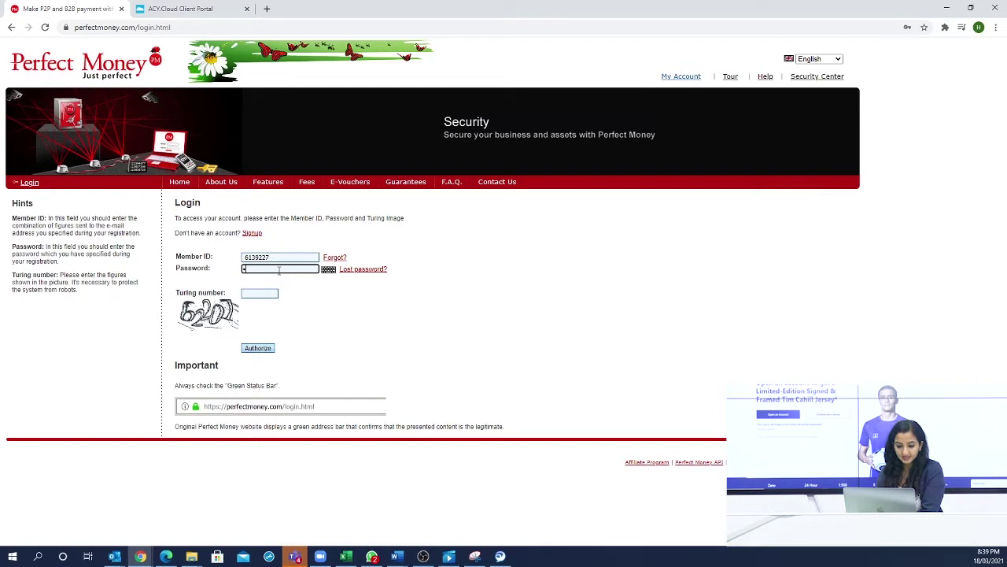
- Enter the new account's password and authorize the login to reach the Member Area
{"action": "type", "text": "********"}
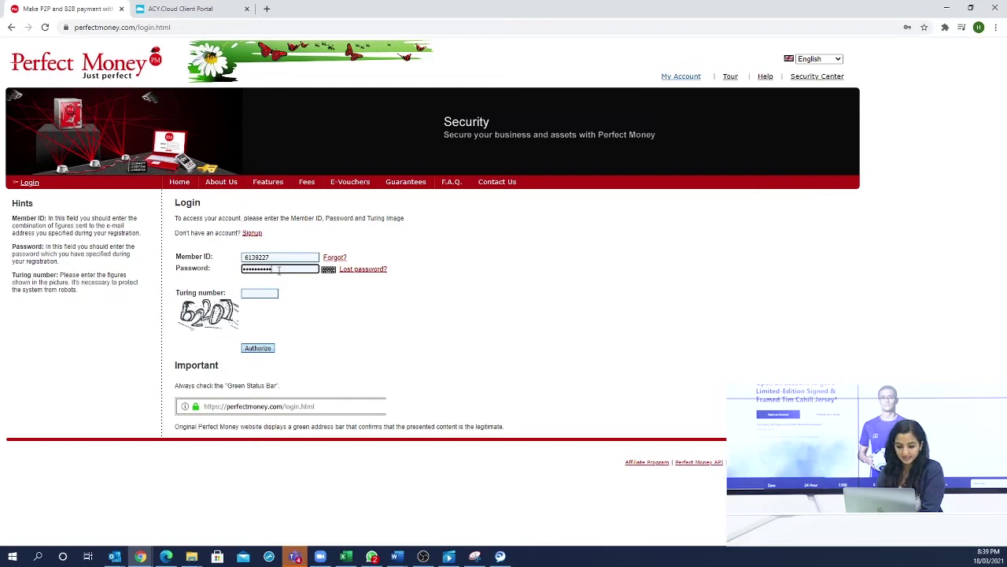
{"action": "type", "text": "*"}
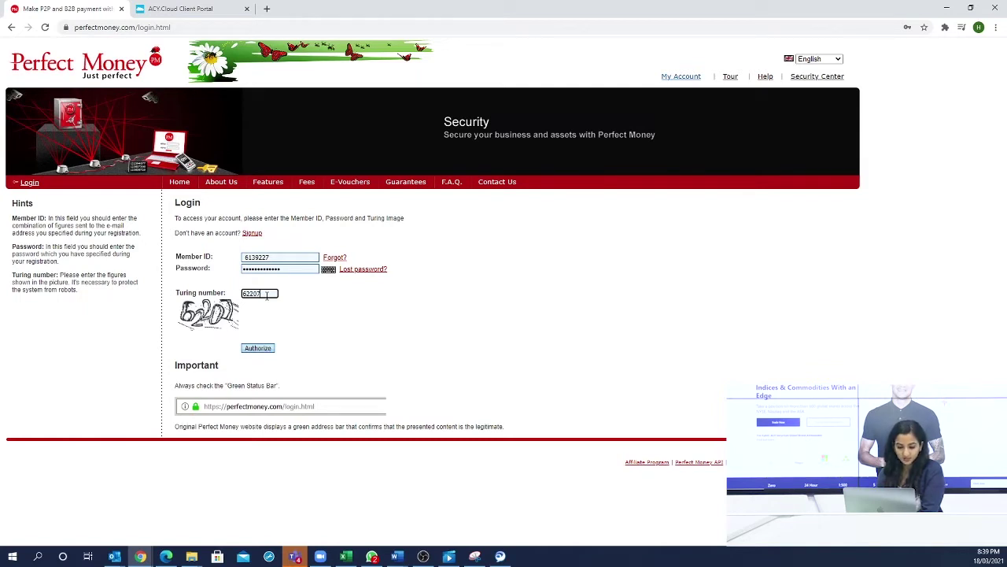
{"action": "left_click", "coordinate": [257, 351]}
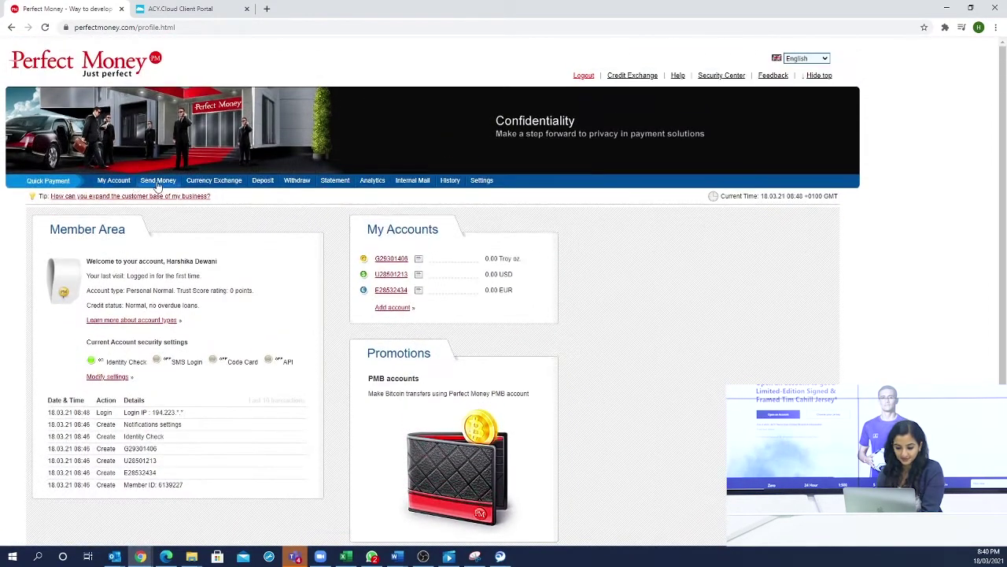
- Go to Send Money > Deposit and open the Bank wire deposit option in a new tab
{"action": "left_click", "coordinate": [158, 183]}
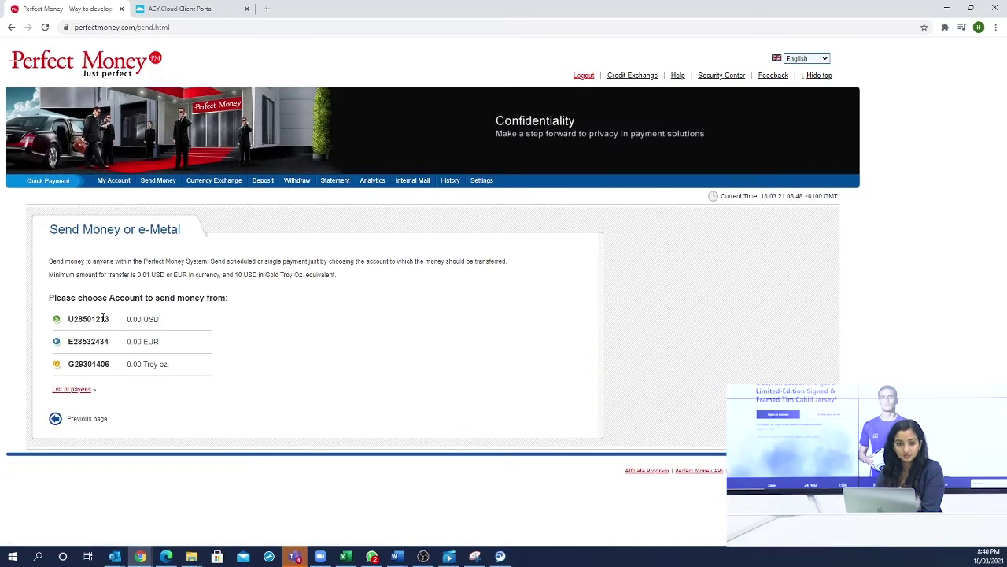
{"action": "left_click", "coordinate": [264, 181]}
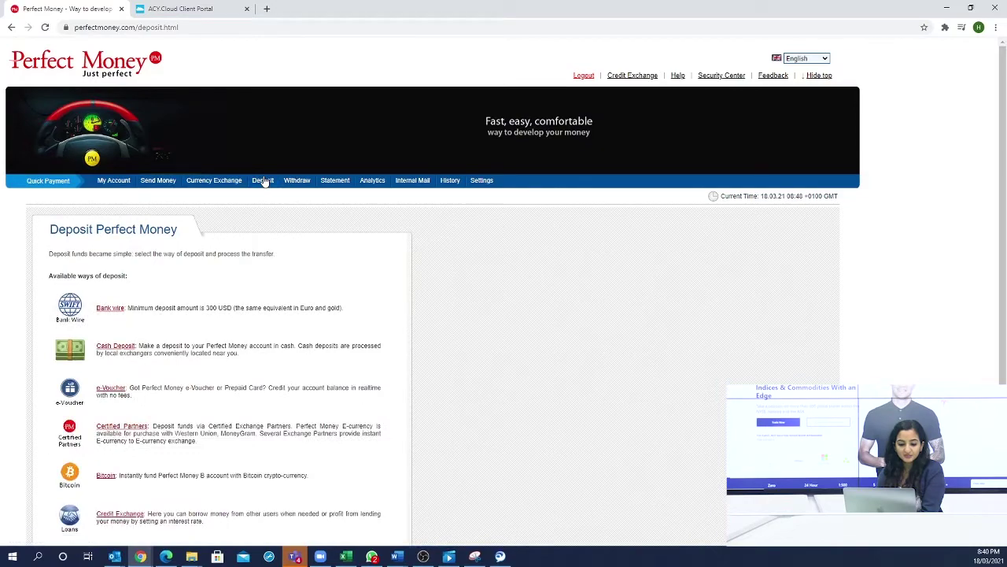
{"action": "scroll", "coordinate": [260, 279], "scroll_direction": "down", "scroll_amount": 1}
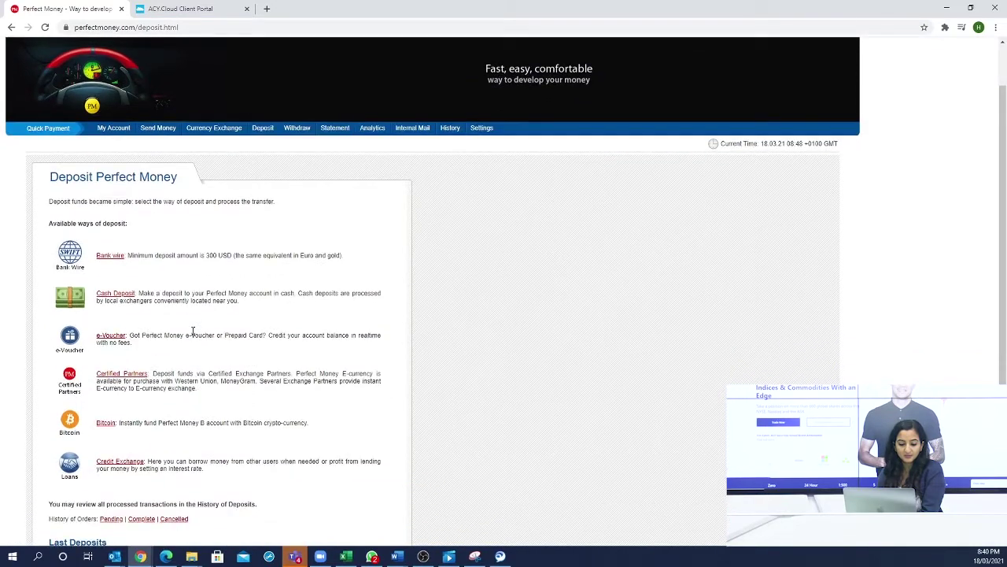
{"action": "right_click", "coordinate": [117, 261]}
{"action": "left_click", "coordinate": [133, 266]}
- Review the Bank wire deposit page, then return to the deposit methods list
{"action": "left_click", "coordinate": [176, 8]}
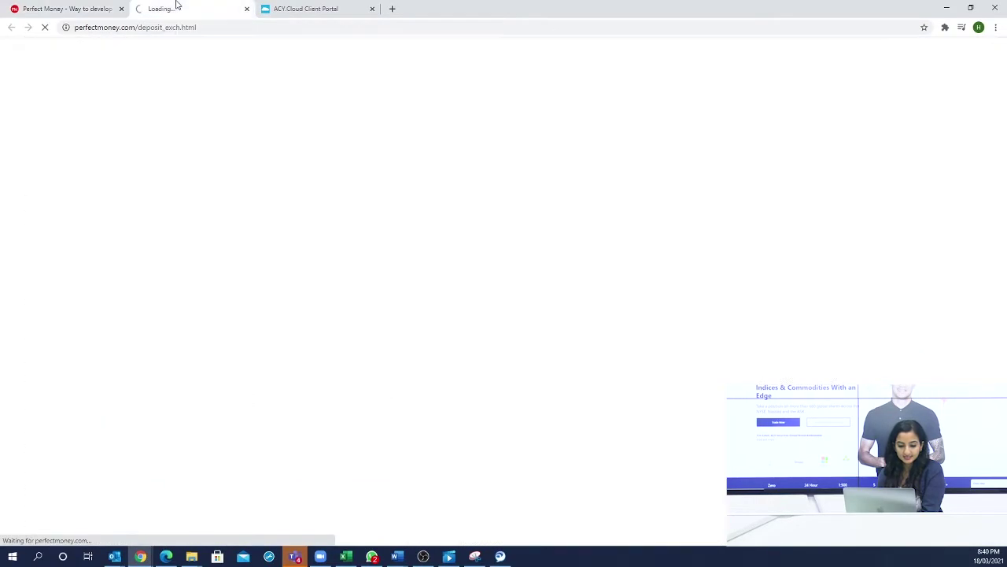
{"action": "scroll", "coordinate": [298, 313], "scroll_direction": "down", "scroll_amount": 4}
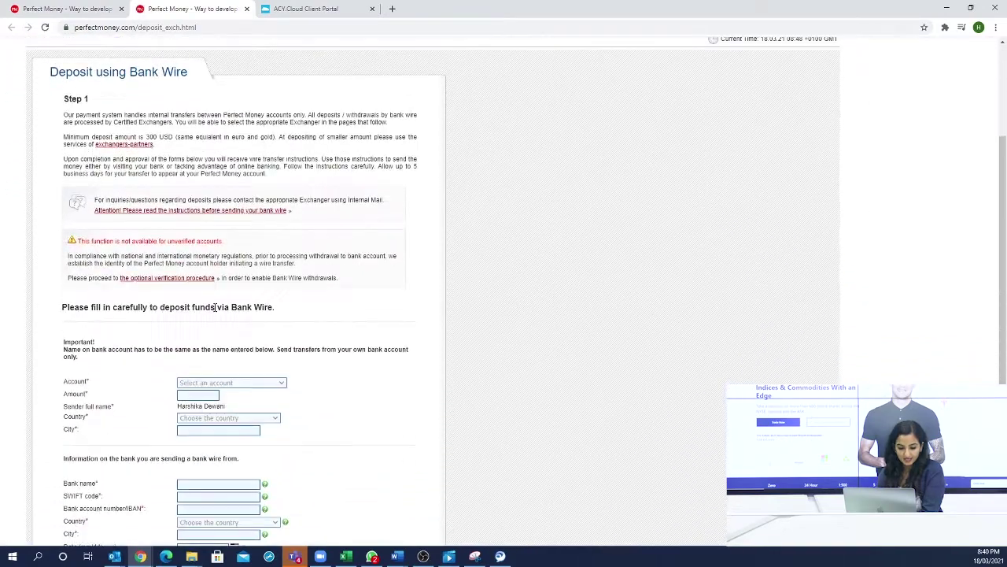
{"action": "scroll", "coordinate": [158, 350], "scroll_direction": "down", "scroll_amount": 1}
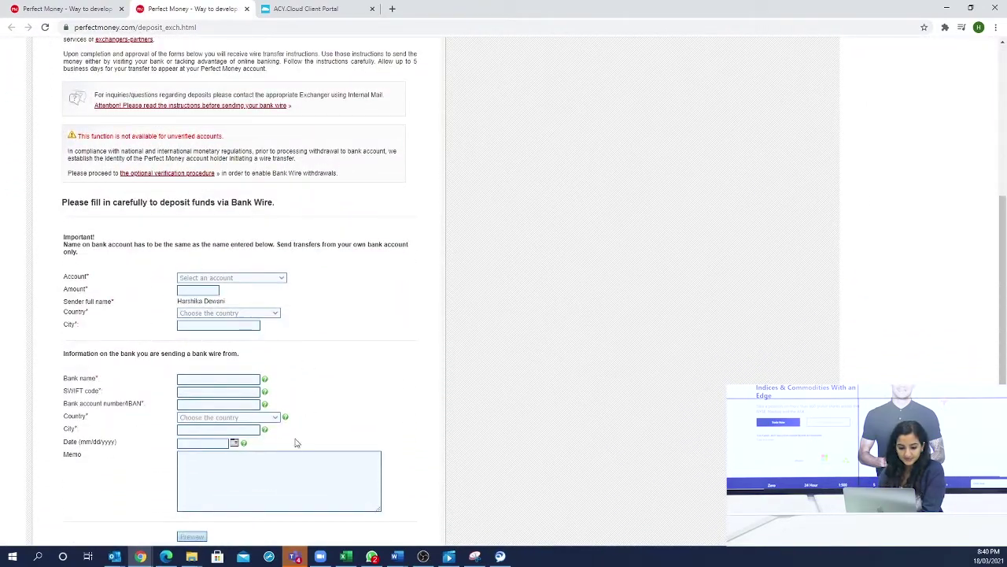
{"action": "scroll", "coordinate": [275, 444], "scroll_direction": "down", "scroll_amount": 2}
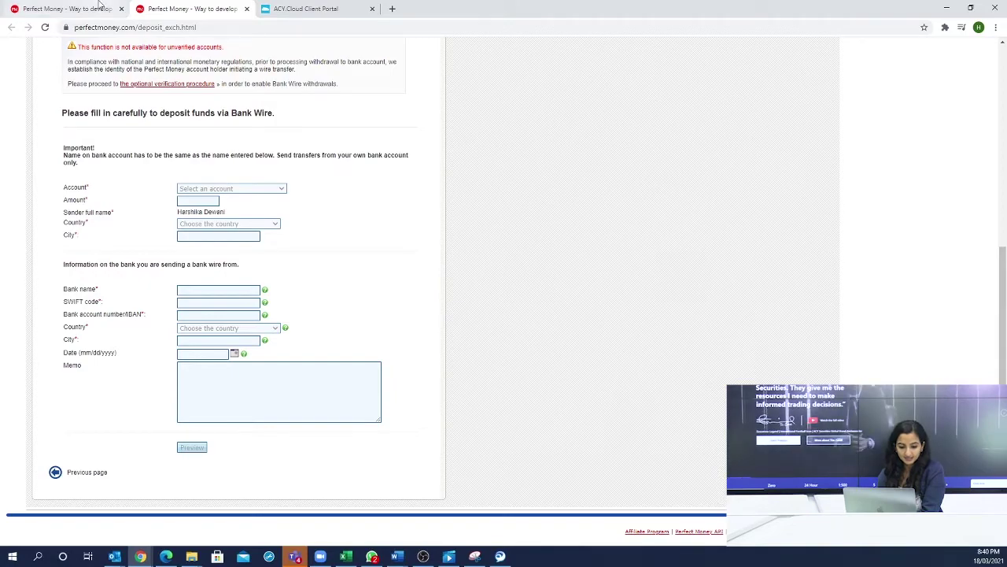
{"action": "left_click", "coordinate": [99, 7]}
- Open and inspect the Cash Deposit and e-Voucher pages in new tabs
{"action": "scroll", "coordinate": [268, 253], "scroll_direction": "down", "scroll_amount": 1}
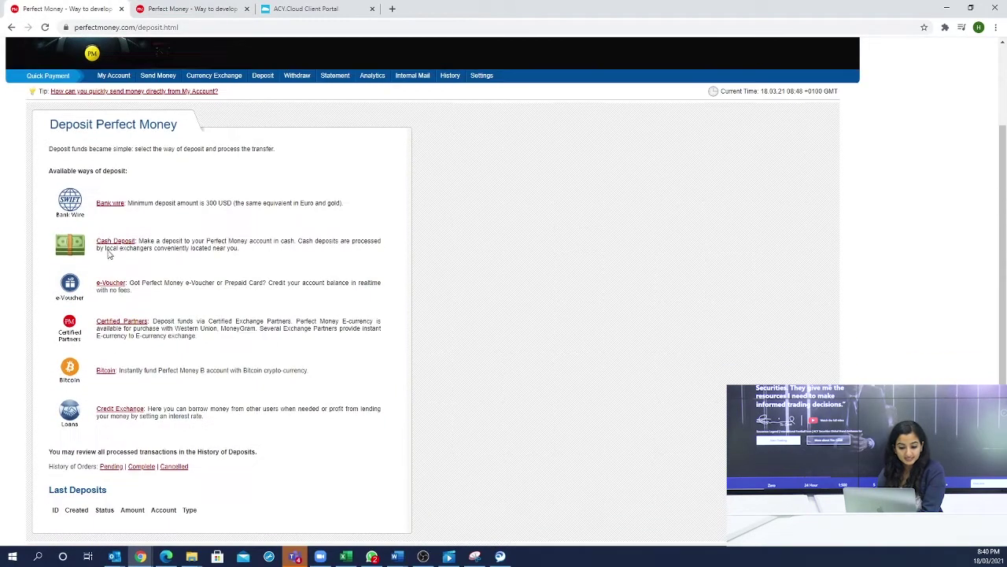
{"action": "right_click", "coordinate": [115, 240]}
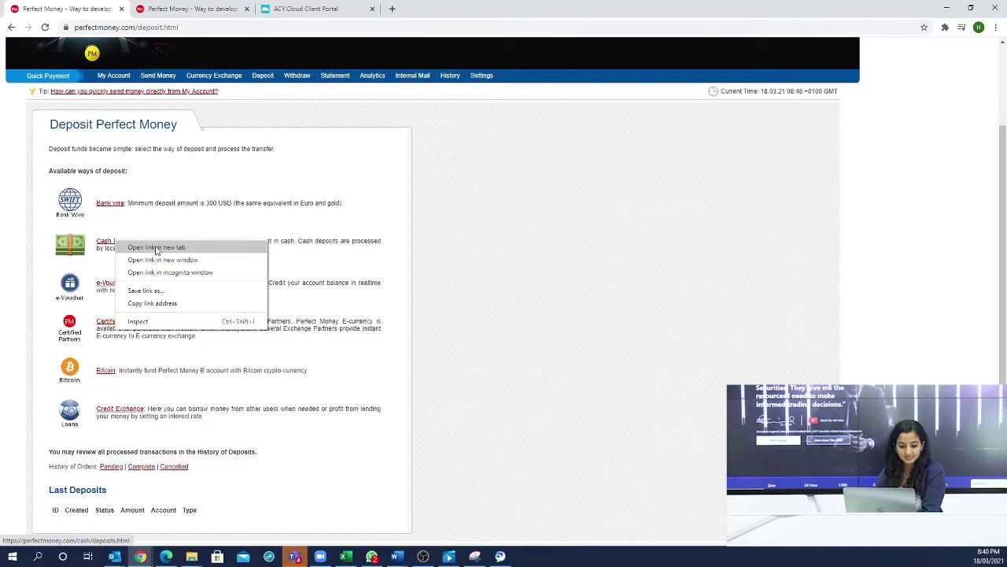
{"action": "left_click", "coordinate": [157, 246]}
{"action": "left_click", "coordinate": [307, 8]}
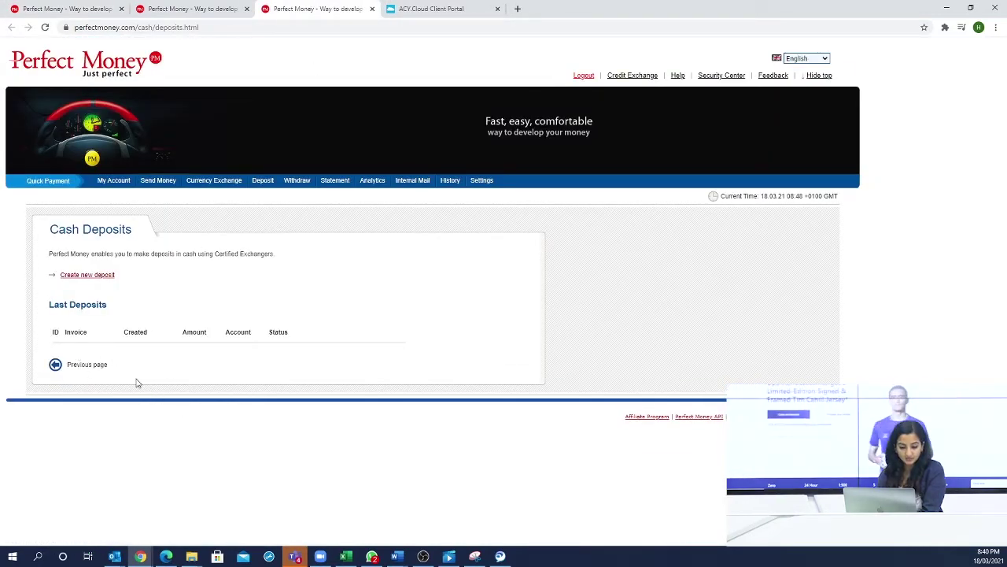
{"action": "left_click", "coordinate": [94, 6]}
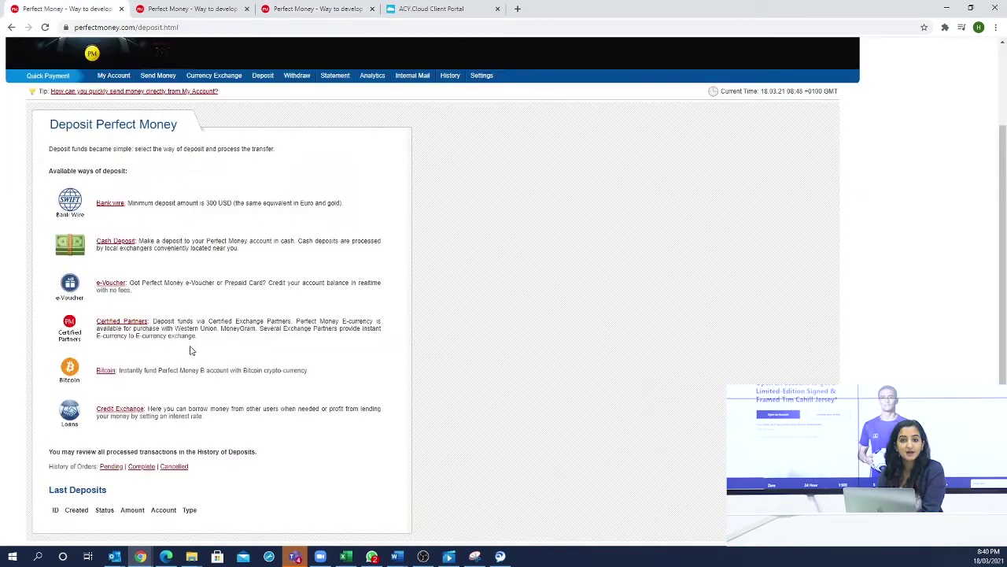
{"action": "right_click", "coordinate": [111, 283]}
{"action": "left_click", "coordinate": [141, 289]}
{"action": "left_click", "coordinate": [406, 7]}
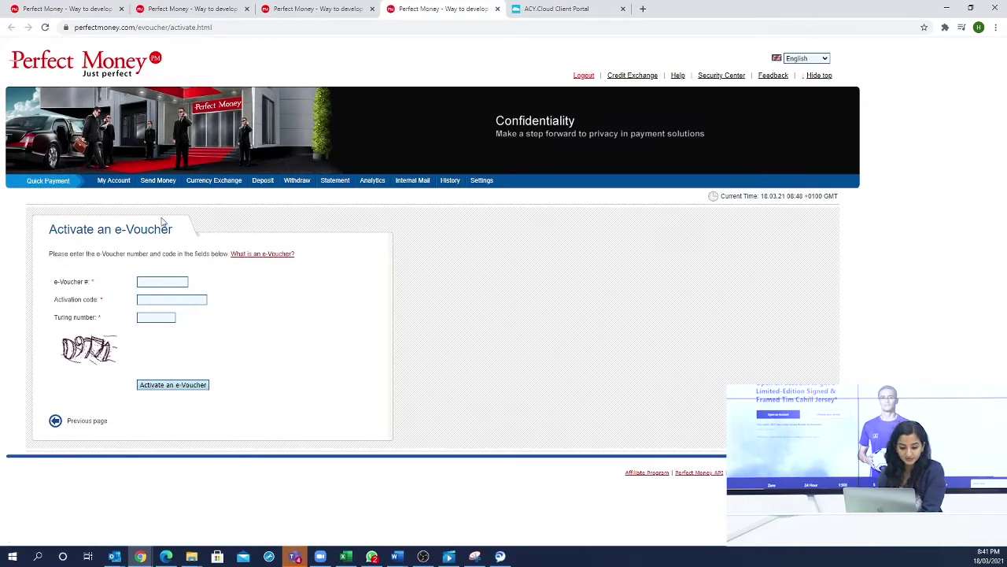
{"action": "left_click", "coordinate": [71, 9]}
- Close the three extra deposit tabs and open the Bitcoin deposit in a new tab
{"action": "left_click", "coordinate": [247, 8]}
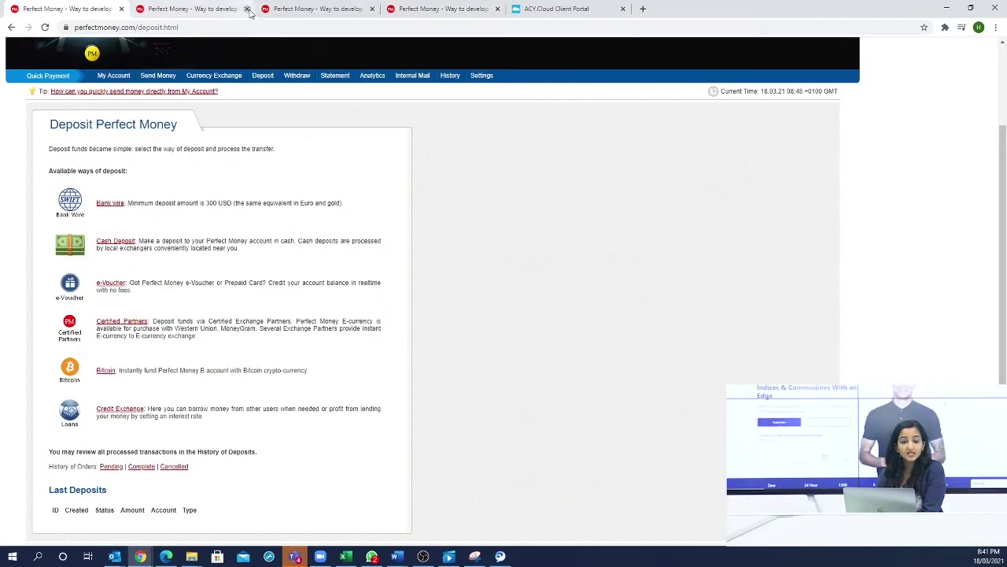
{"action": "left_click", "coordinate": [246, 8]}
{"action": "left_click", "coordinate": [246, 9]}
{"action": "scroll", "coordinate": [174, 357], "scroll_direction": "down", "scroll_amount": 1}
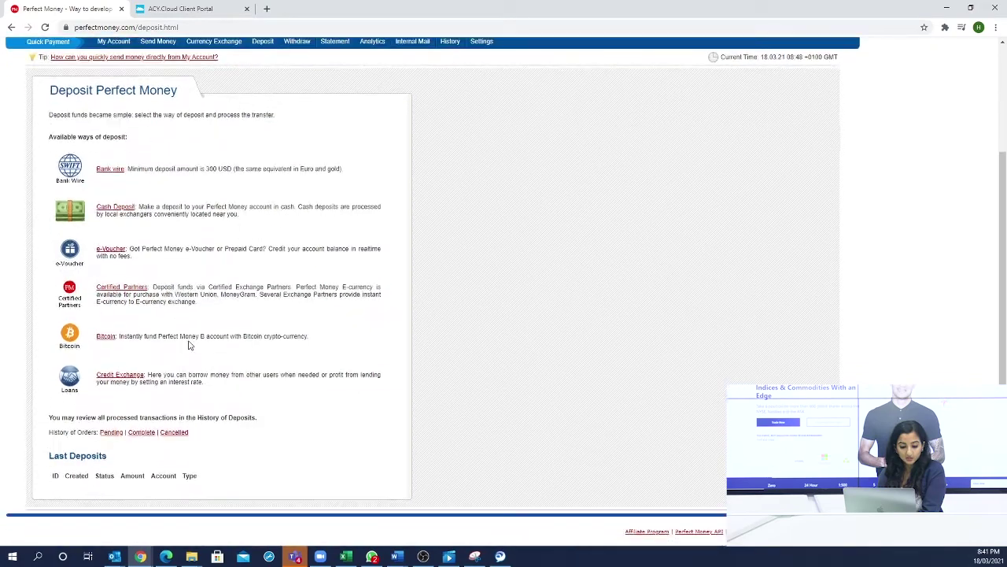
{"action": "right_click", "coordinate": [98, 336]}
{"action": "left_click", "coordinate": [120, 344]}
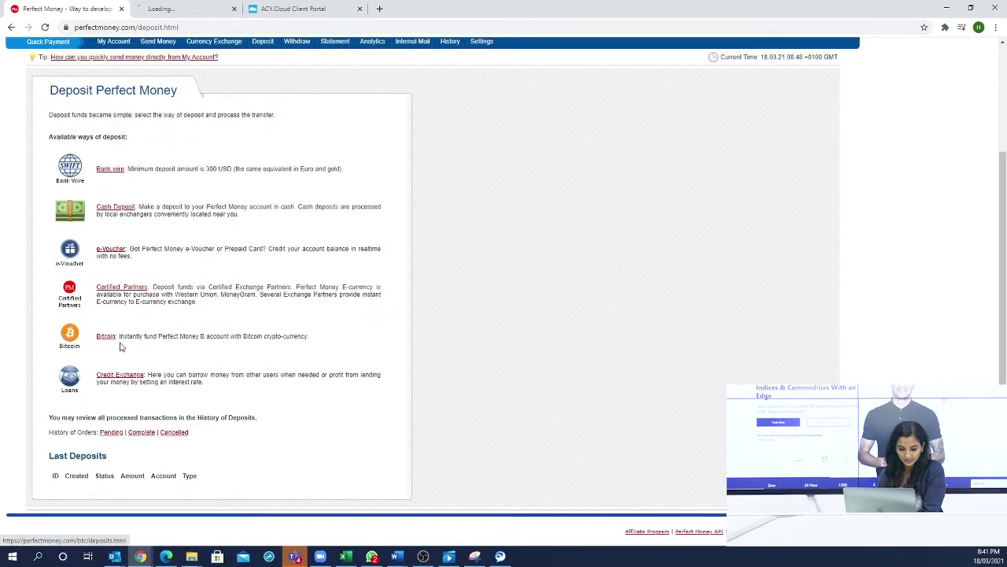
{"action": "right_click", "coordinate": [123, 287]}
{"action": "left_click", "coordinate": [158, 295]}
{"action": "left_click", "coordinate": [293, 6]}
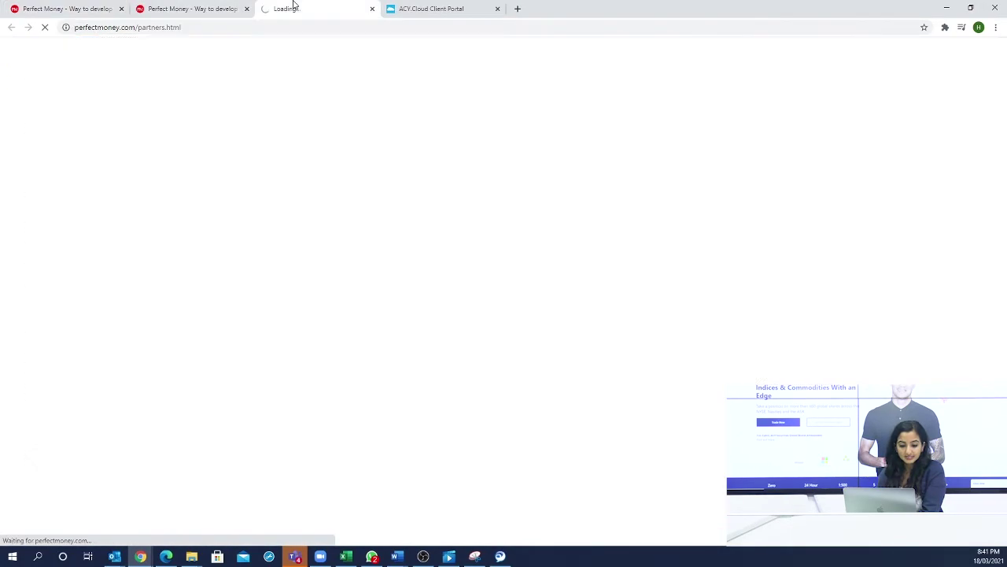
{"action": "scroll", "coordinate": [169, 399], "scroll_direction": "down", "scroll_amount": 3}
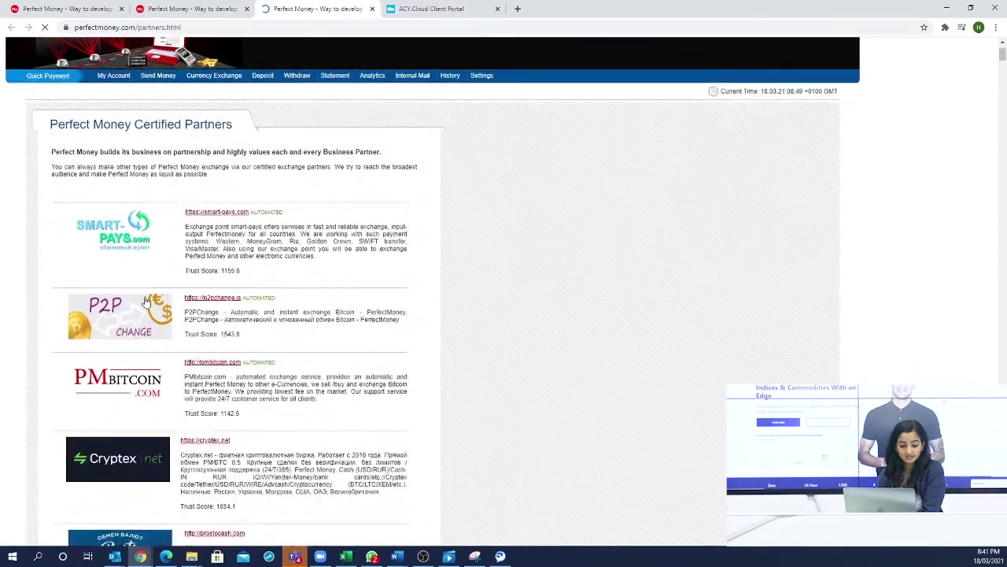
{"action": "scroll", "coordinate": [169, 399], "scroll_direction": "down", "scroll_amount": 5}
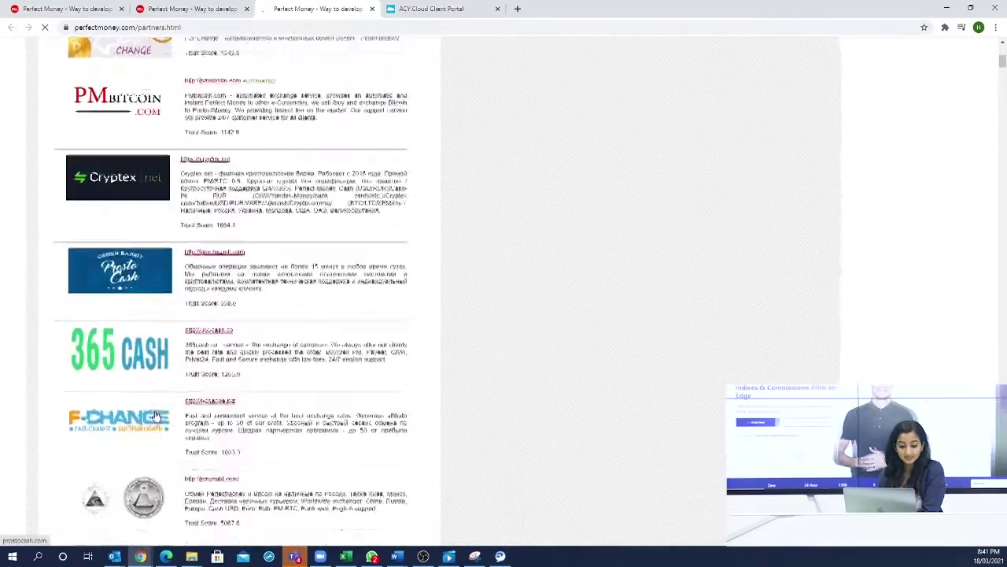
{"action": "scroll", "coordinate": [153, 356], "scroll_direction": "down", "scroll_amount": 4}
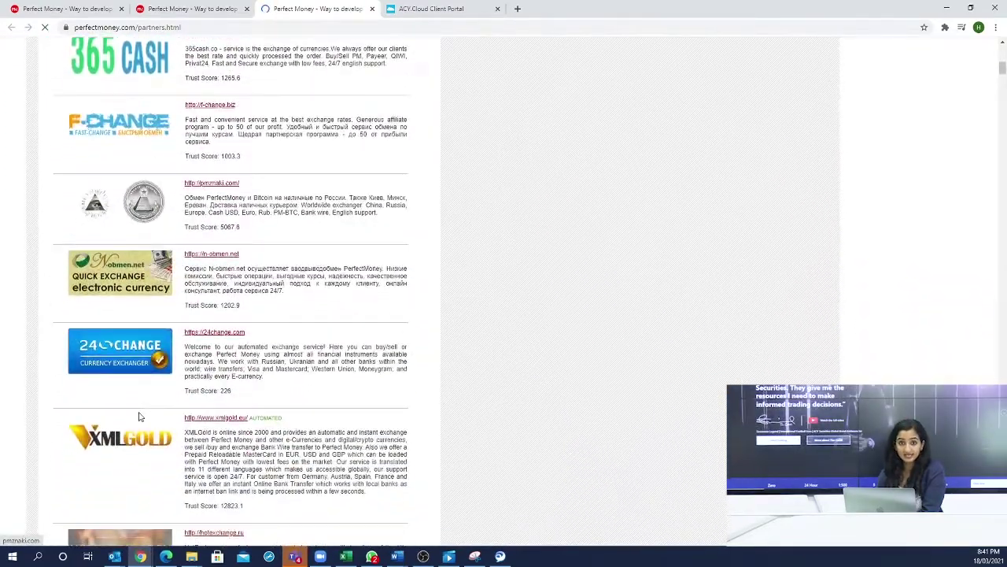
{"action": "scroll", "coordinate": [138, 416], "scroll_direction": "down", "scroll_amount": 5}
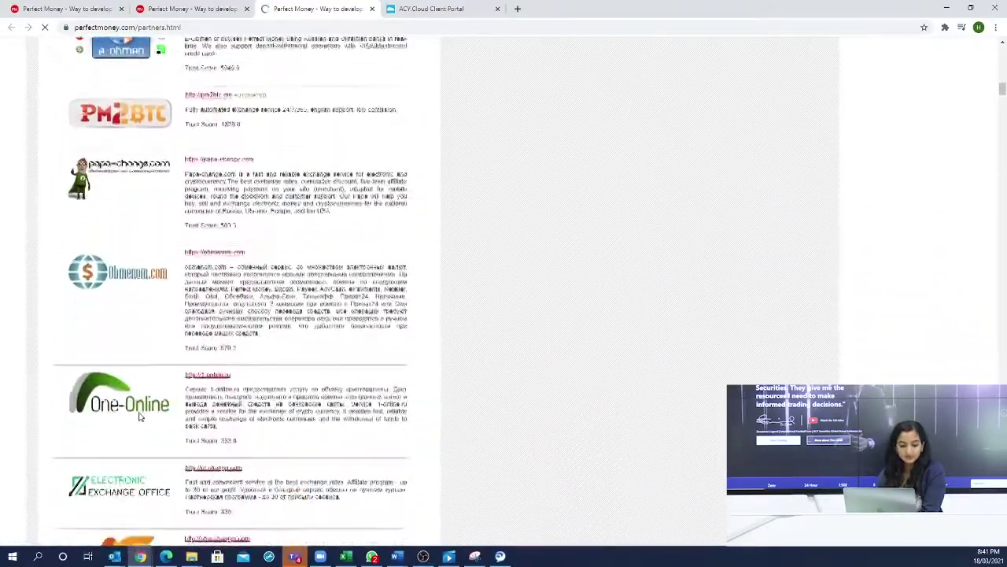
{"action": "scroll", "coordinate": [138, 416], "scroll_direction": "down", "scroll_amount": 1}
{"action": "scroll", "coordinate": [139, 416], "scroll_direction": "down", "scroll_amount": 4}
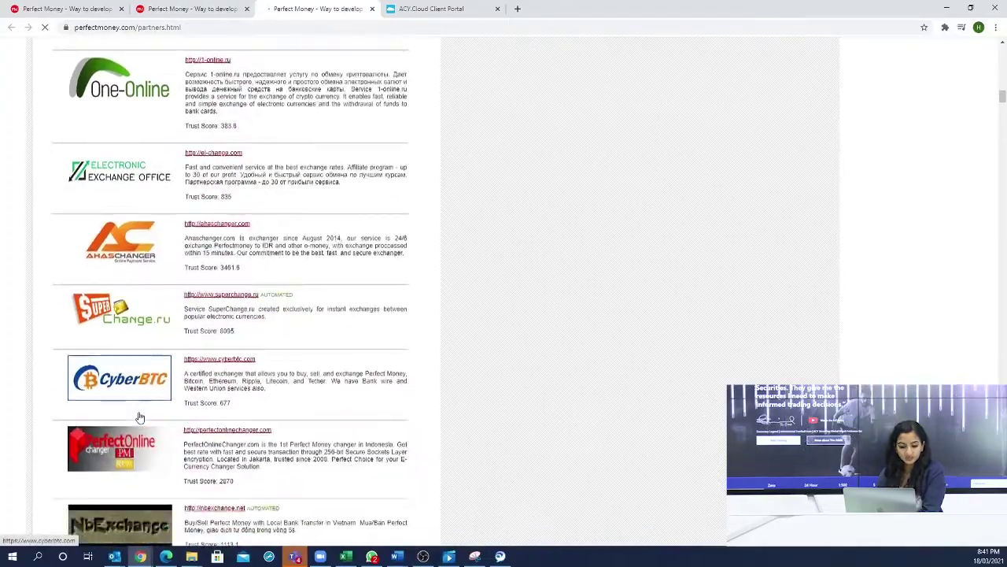
{"action": "scroll", "coordinate": [139, 417], "scroll_direction": "down", "scroll_amount": 5}
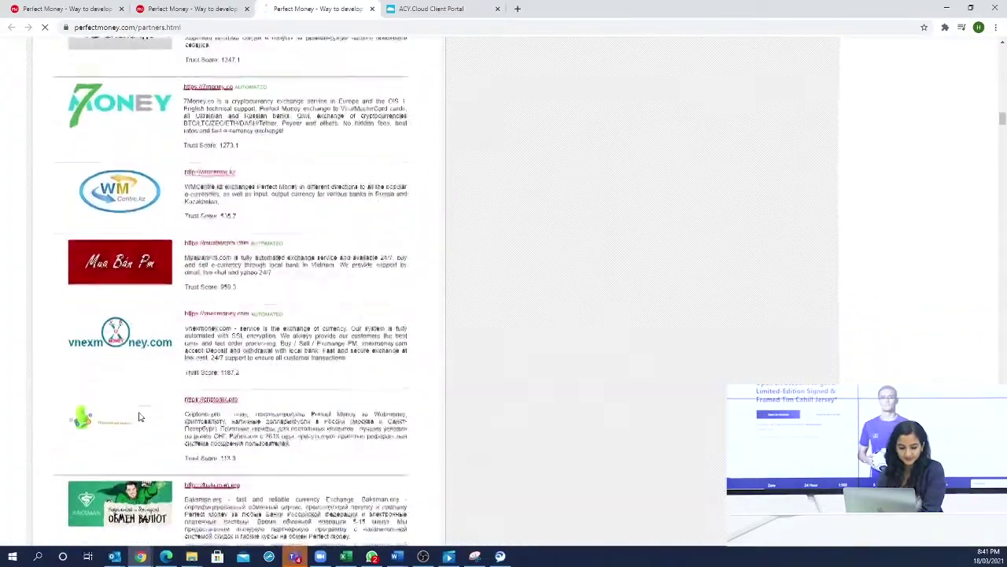
{"action": "scroll", "coordinate": [139, 416], "scroll_direction": "down", "scroll_amount": 3}
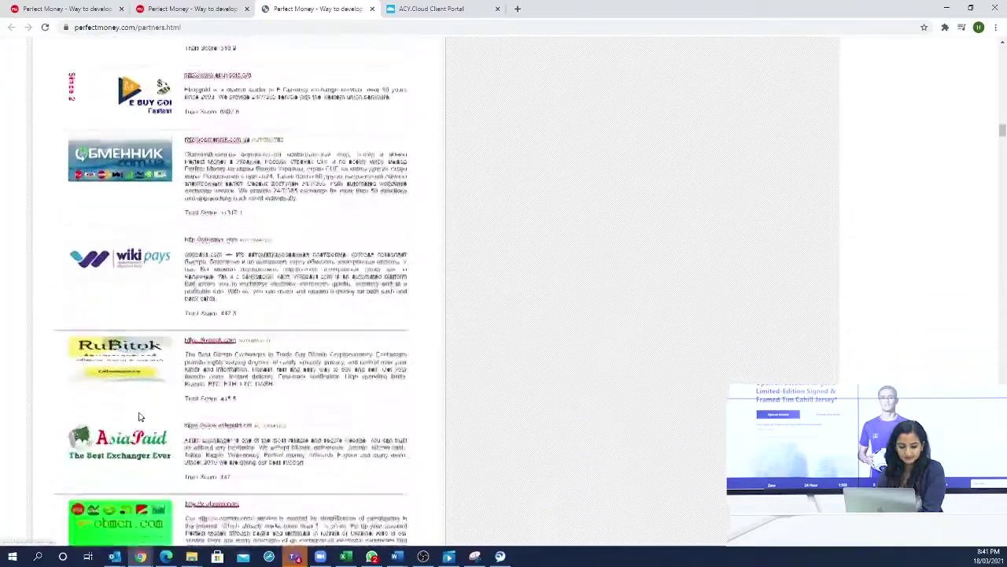
{"action": "scroll", "coordinate": [139, 416], "scroll_direction": "down", "scroll_amount": 6}
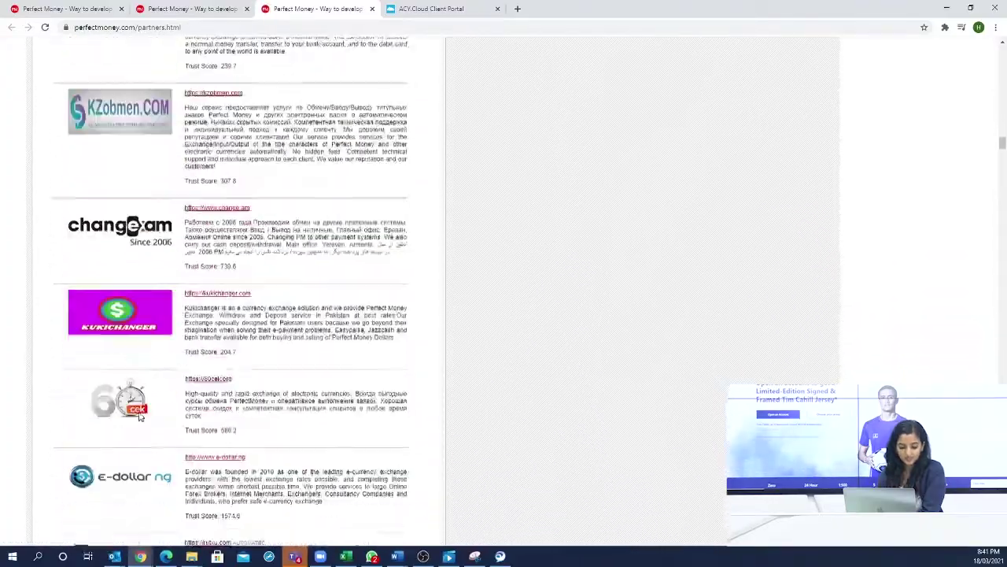
{"action": "scroll", "coordinate": [138, 416], "scroll_direction": "down", "scroll_amount": 9}
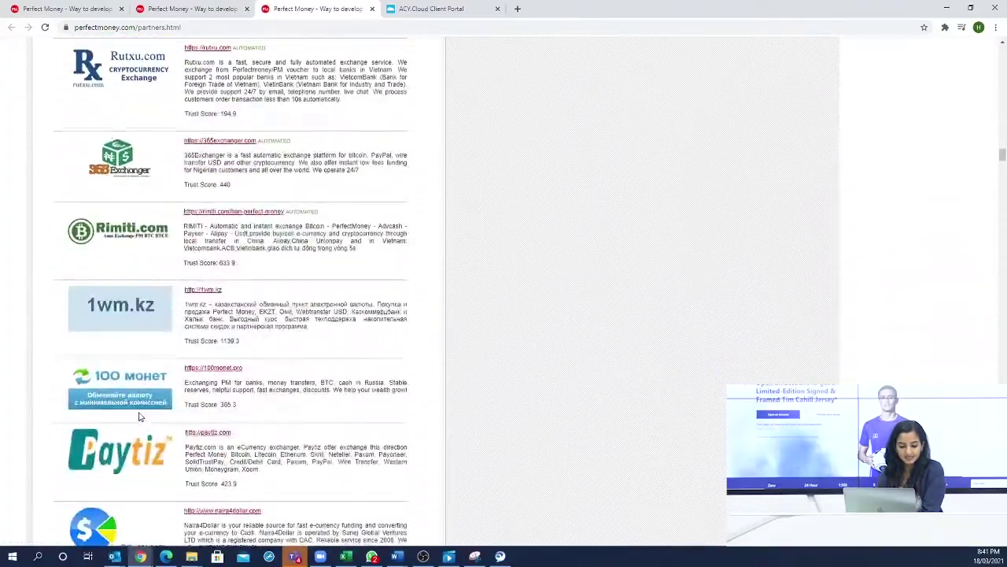
{"action": "scroll", "coordinate": [139, 417], "scroll_direction": "down", "scroll_amount": 6}
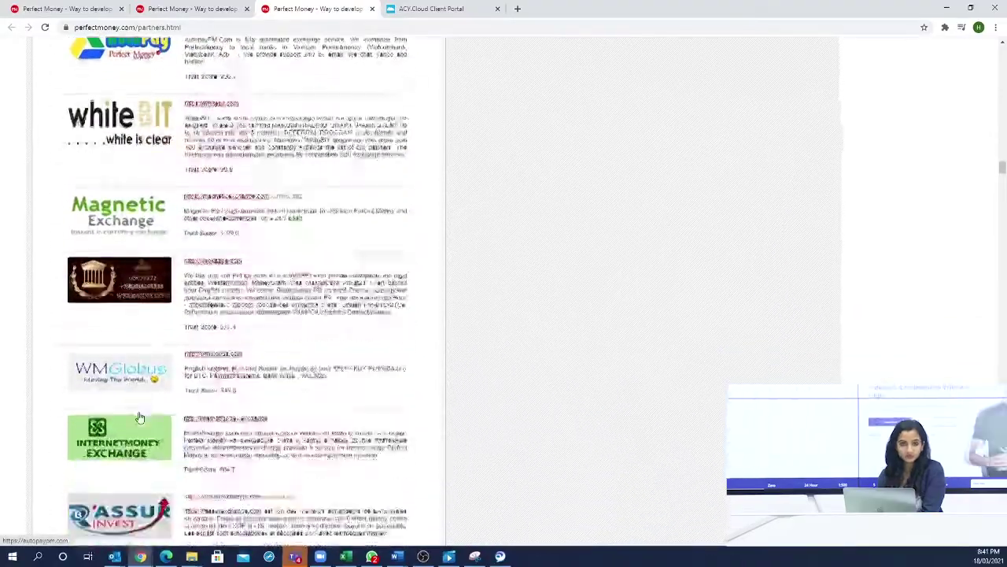
{"action": "scroll", "coordinate": [139, 416], "scroll_direction": "down", "scroll_amount": 3}
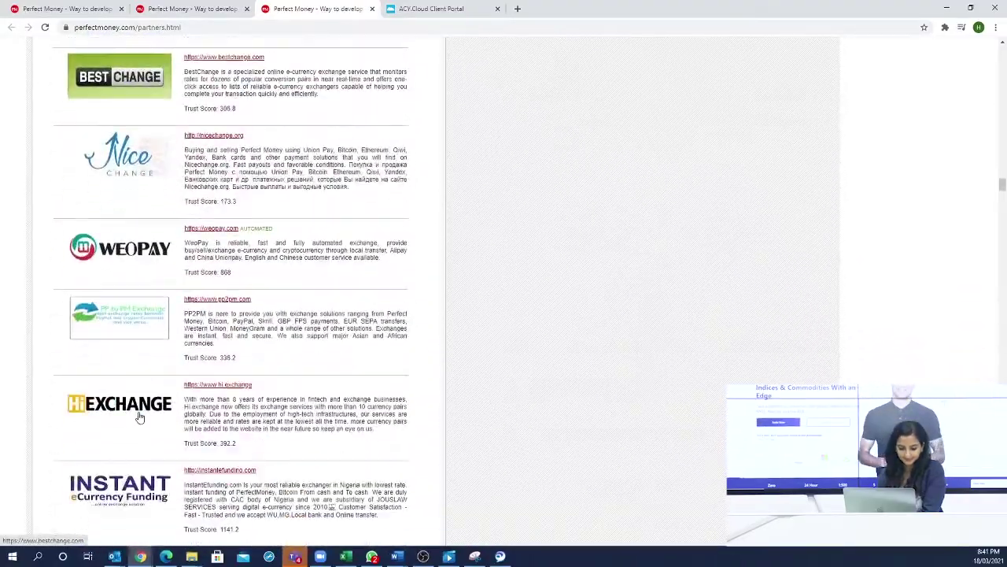
{"action": "scroll", "coordinate": [139, 417], "scroll_direction": "down", "scroll_amount": 4}
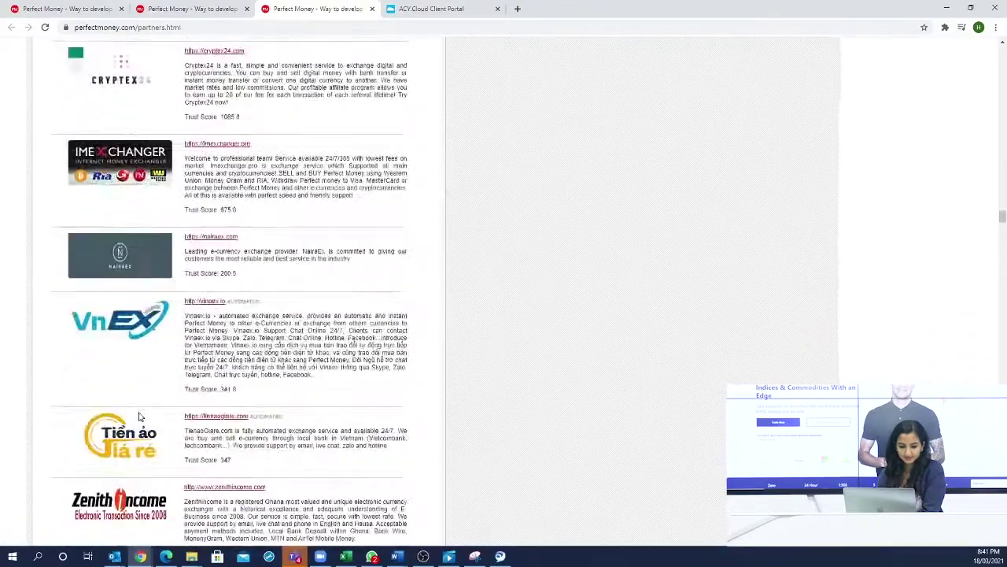
{"action": "scroll", "coordinate": [139, 416], "scroll_direction": "down", "scroll_amount": 3}
- Close the Bitcoin deposit page and go back to Deposit Perfect Money
{"action": "left_click", "coordinate": [192, 6]}
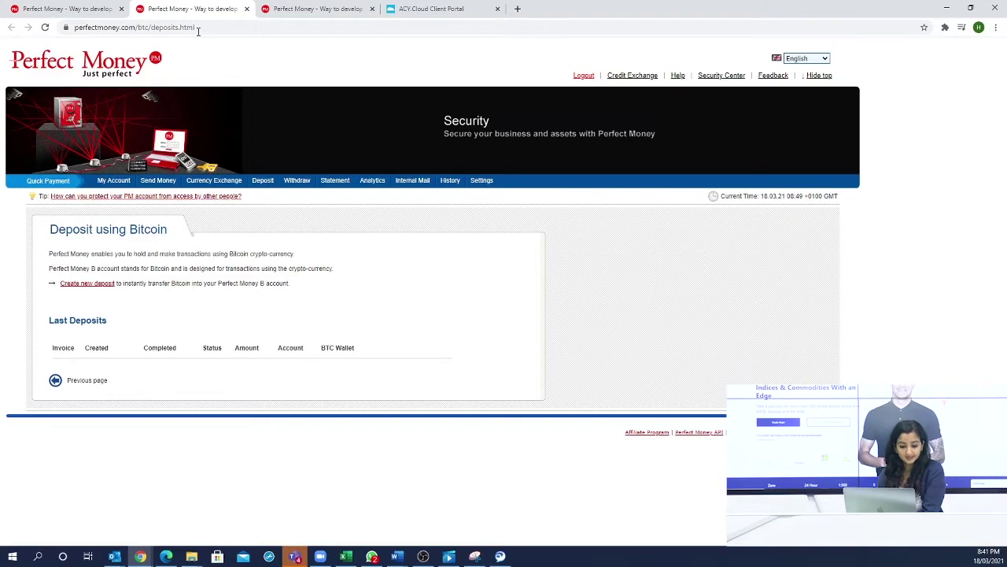
{"action": "left_click", "coordinate": [246, 9]}
{"action": "left_click", "coordinate": [67, 8]}
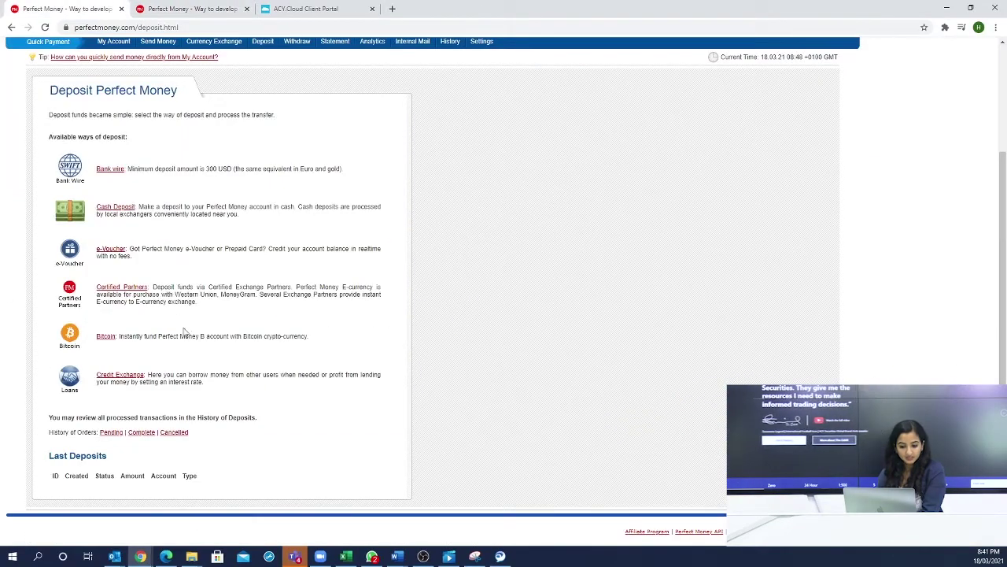
- Open the Withdraw Perfect Money page and look over its withdrawal options
{"action": "middle_click", "coordinate": [120, 374]}
{"action": "scroll", "coordinate": [126, 370], "scroll_direction": "up", "scroll_amount": 1}
{"action": "left_click", "coordinate": [295, 128]}
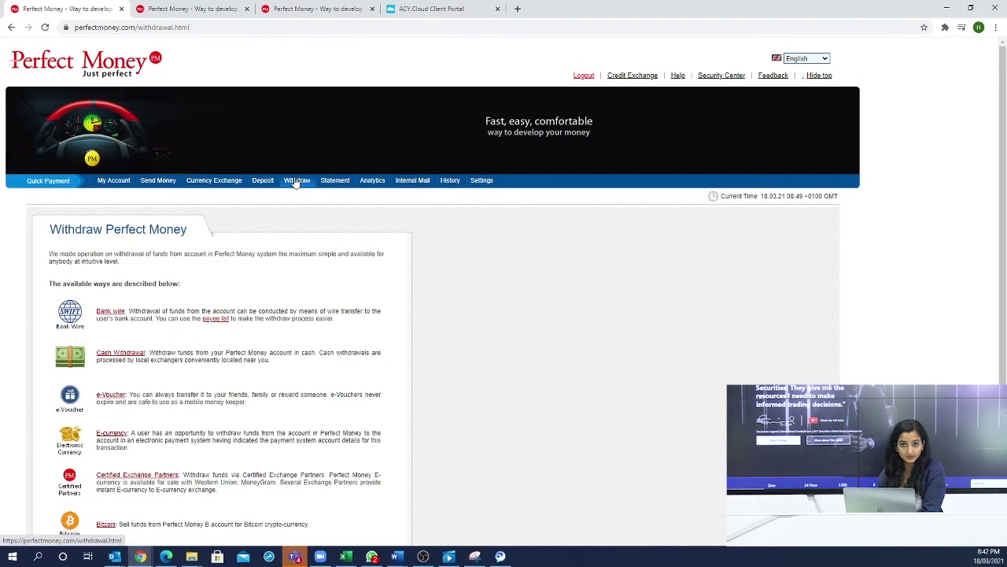
{"action": "scroll", "coordinate": [220, 310], "scroll_direction": "down", "scroll_amount": 2}
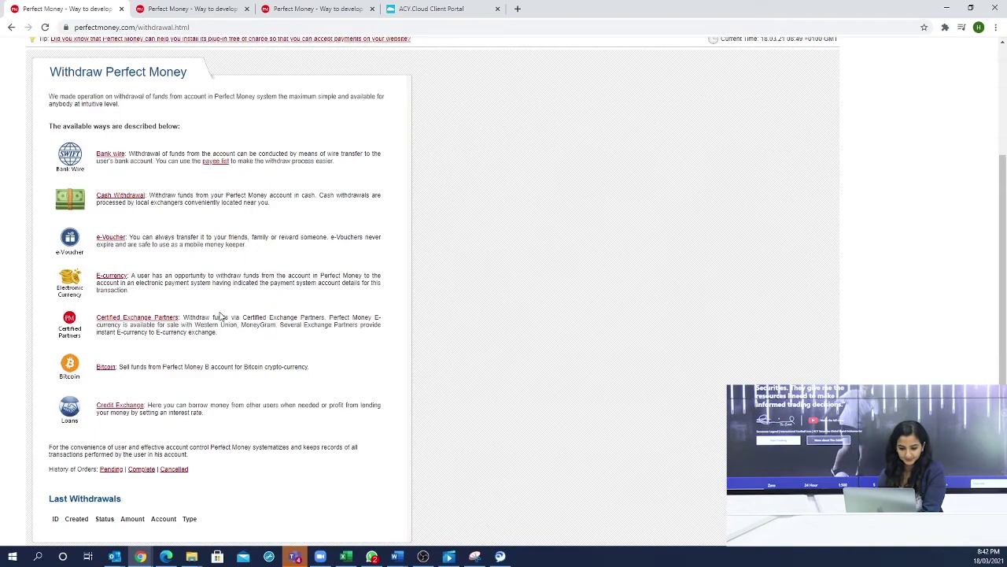
{"action": "scroll", "coordinate": [222, 316], "scroll_direction": "up", "scroll_amount": 2}
- Open the Send Money page and close the two extra Perfect Money tabs
{"action": "left_click", "coordinate": [151, 181]}
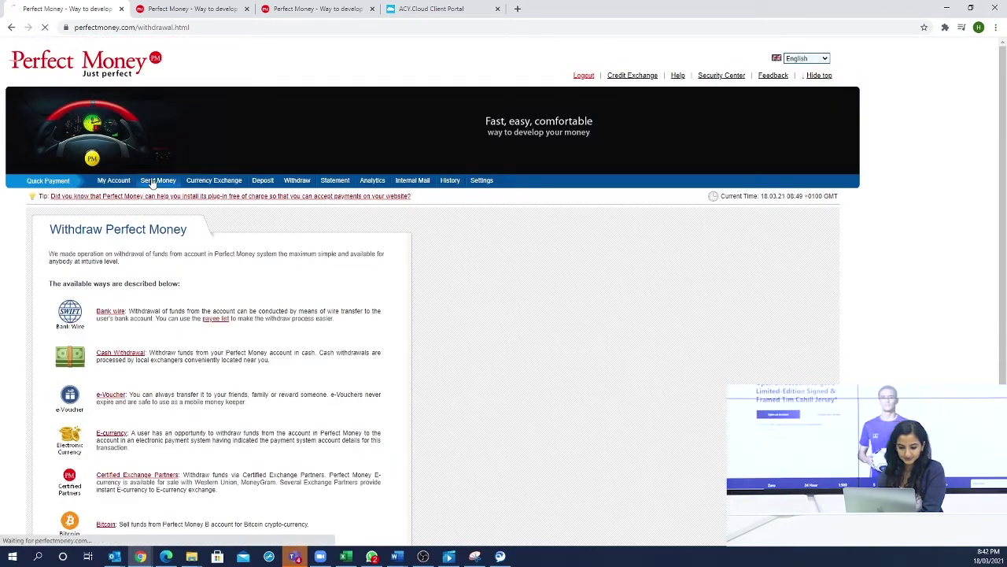
{"action": "scroll", "coordinate": [241, 231], "scroll_direction": "down", "scroll_amount": 1}
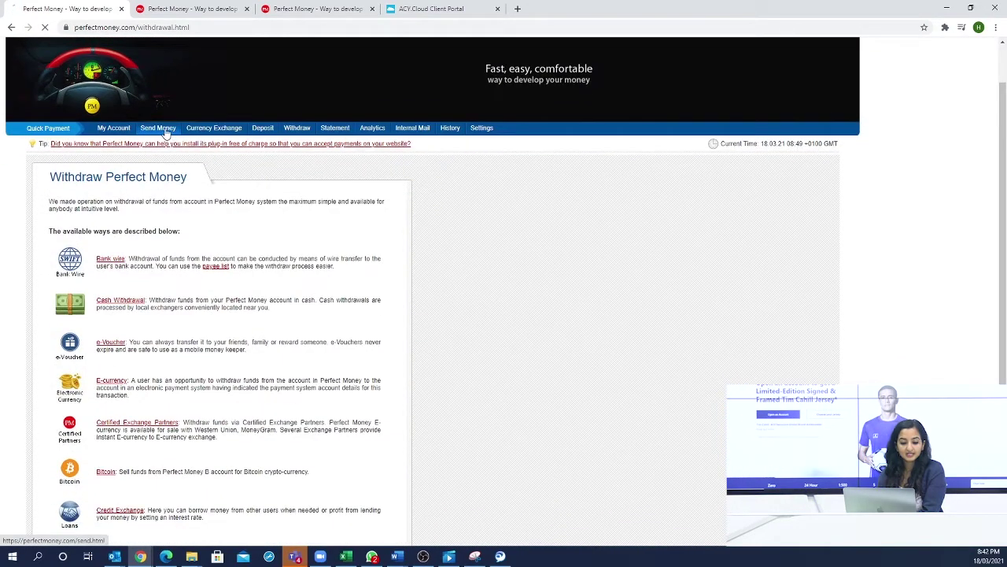
{"action": "left_click", "coordinate": [247, 9]}
{"action": "left_click", "coordinate": [246, 9]}
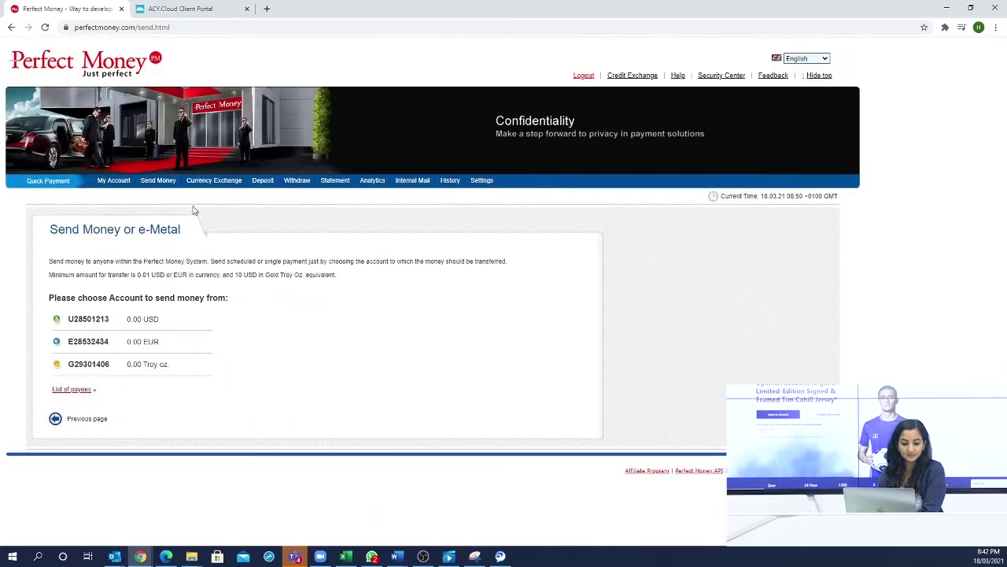
- Select the USD account number, then select the ACY Cloud portal's web address
{"action": "left_click_drag", "start_coordinate": [111, 319], "coordinate": [69, 325]}
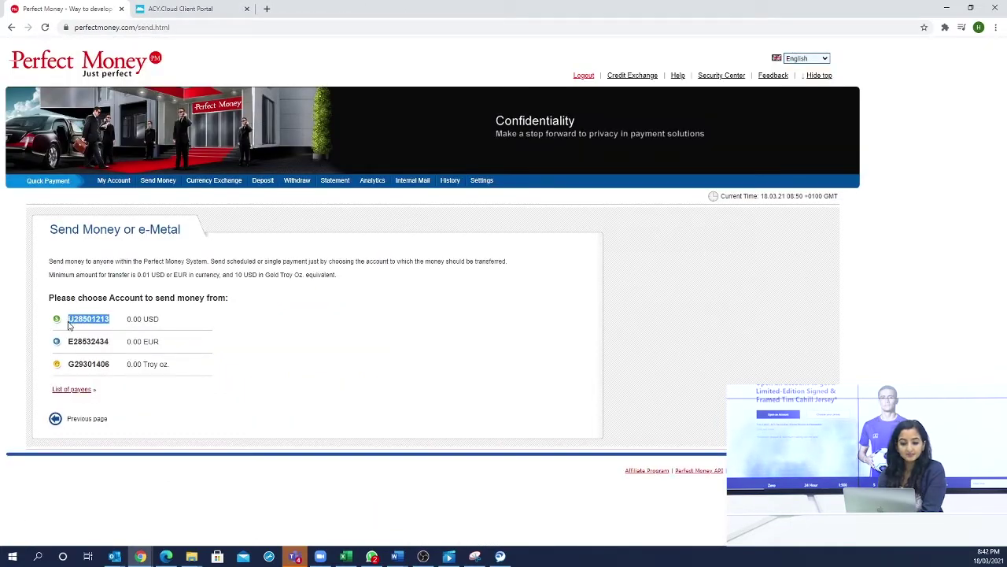
{"action": "left_click", "coordinate": [225, 319]}
{"action": "left_click", "coordinate": [192, 7]}
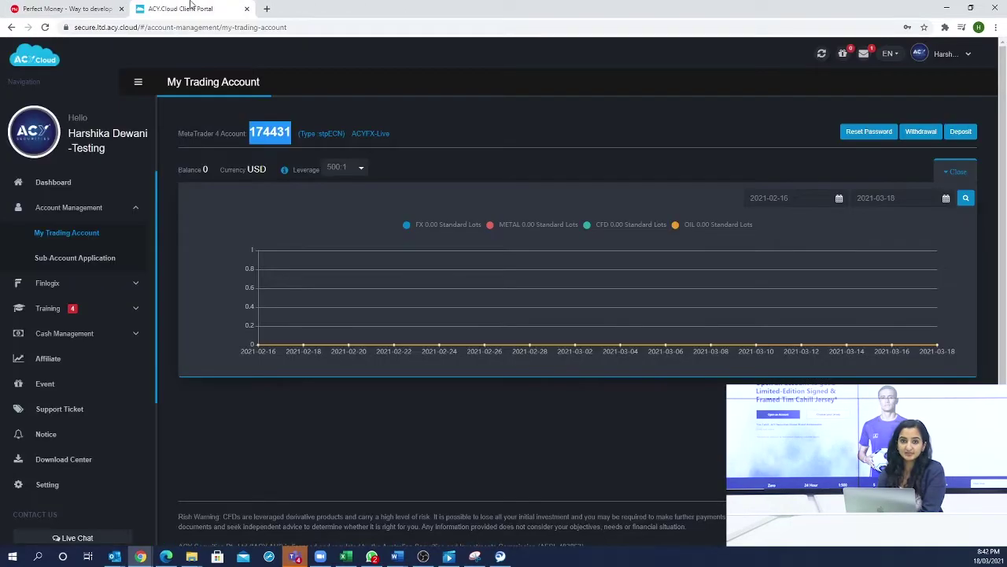
{"action": "left_click", "coordinate": [191, 27]}
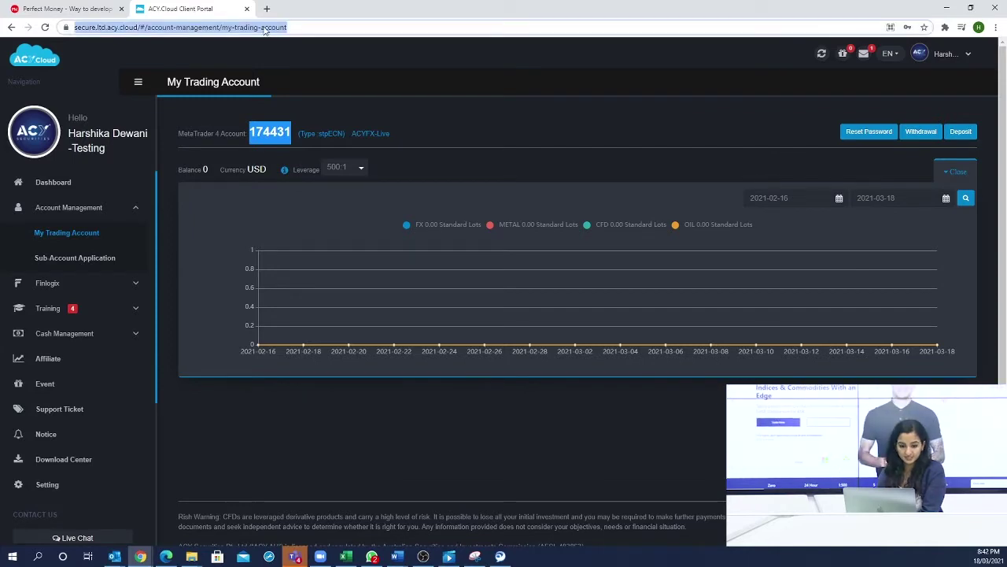
- Reopen the ACY Cloud login page in a fresh tab via acy.clo
{"action": "left_click", "coordinate": [247, 11]}
{"action": "left_click", "coordinate": [139, 9]}
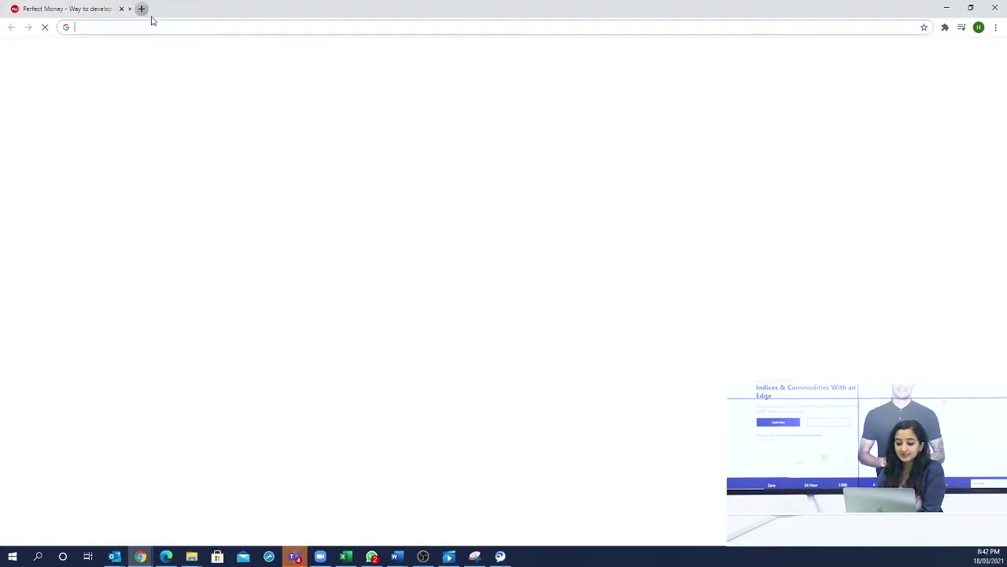
{"action": "type", "text": "acy"}
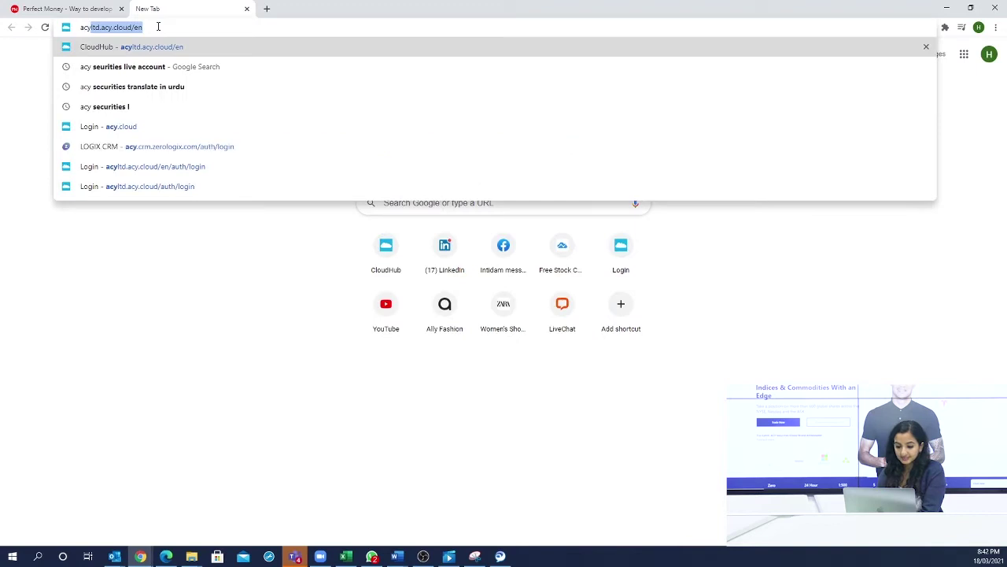
{"action": "type", "text": ".clo"}
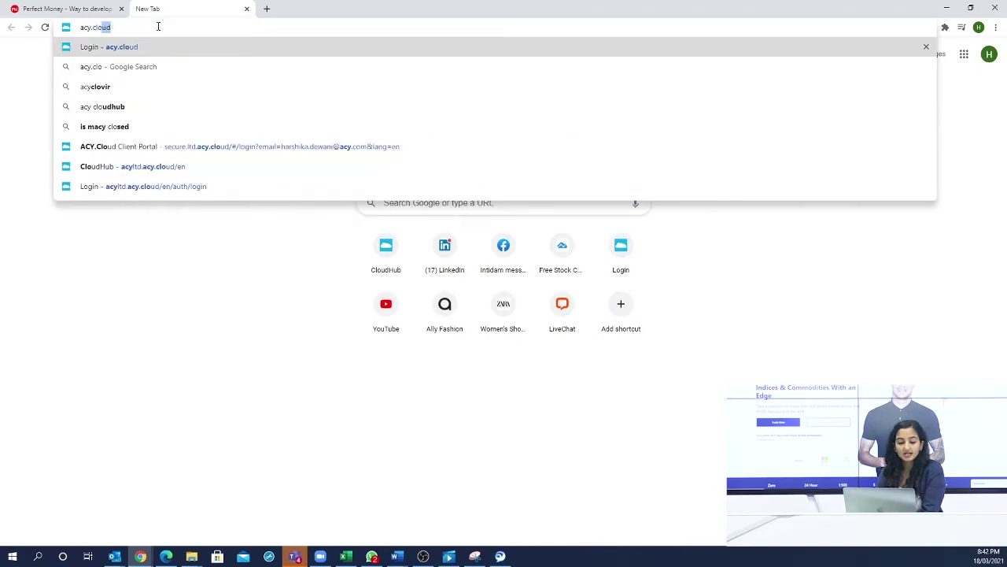
{"action": "left_click", "coordinate": [151, 55]}
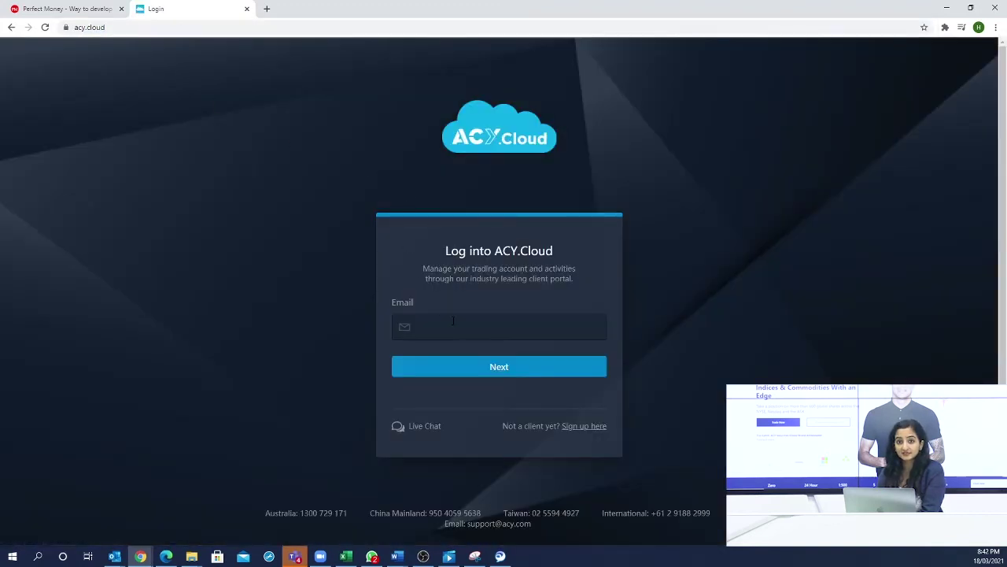
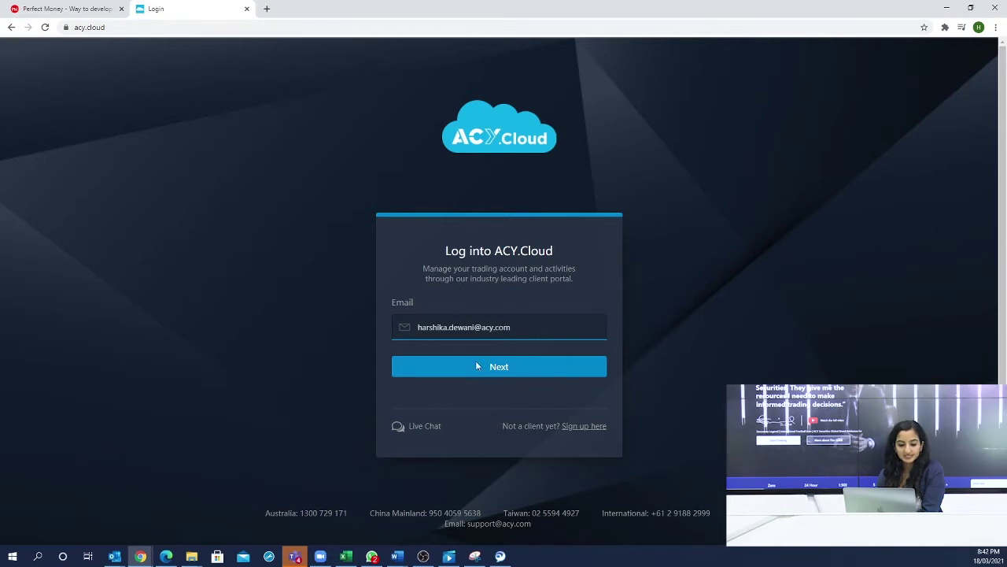
- Sign in with the account e-mail and the VFSC: 012868 ACY Securities entity
{"action": "left_click", "coordinate": [495, 365]}
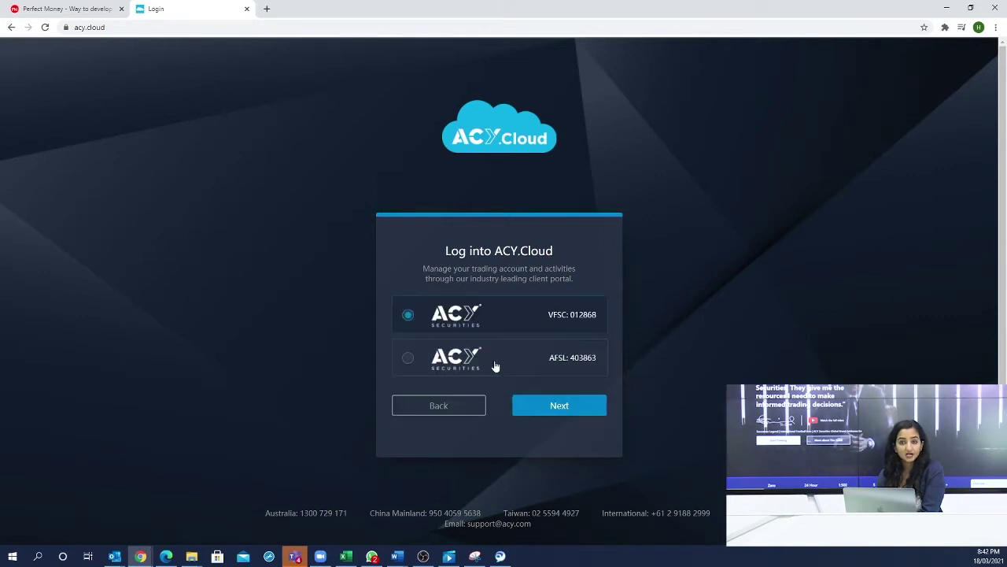
{"action": "left_click", "coordinate": [560, 406]}
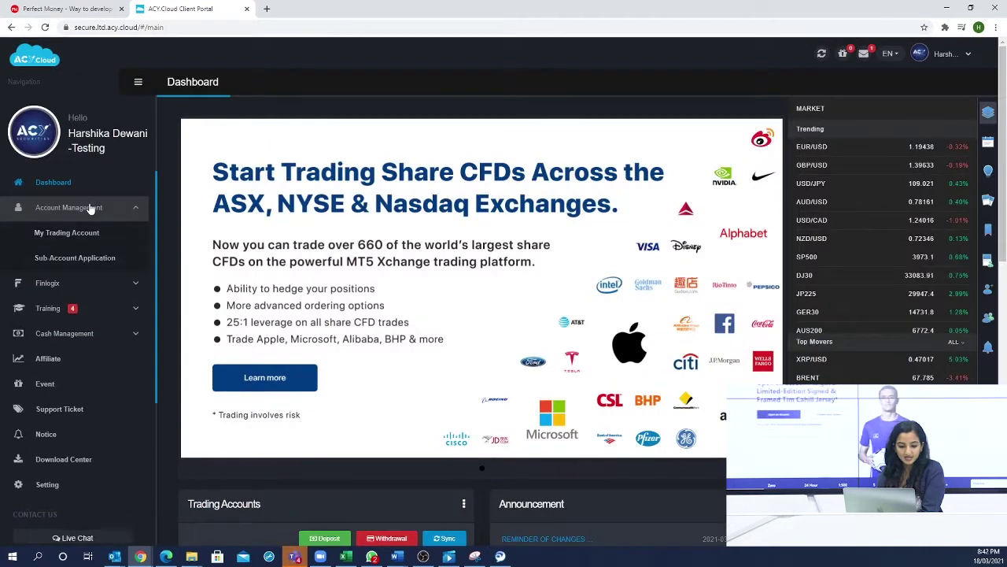
- Submit a 100 USD Perfect Money deposit from the ACY Cloud Cash Management Deposit page
{"action": "left_click", "coordinate": [93, 334]}
{"action": "left_click", "coordinate": [91, 311]}
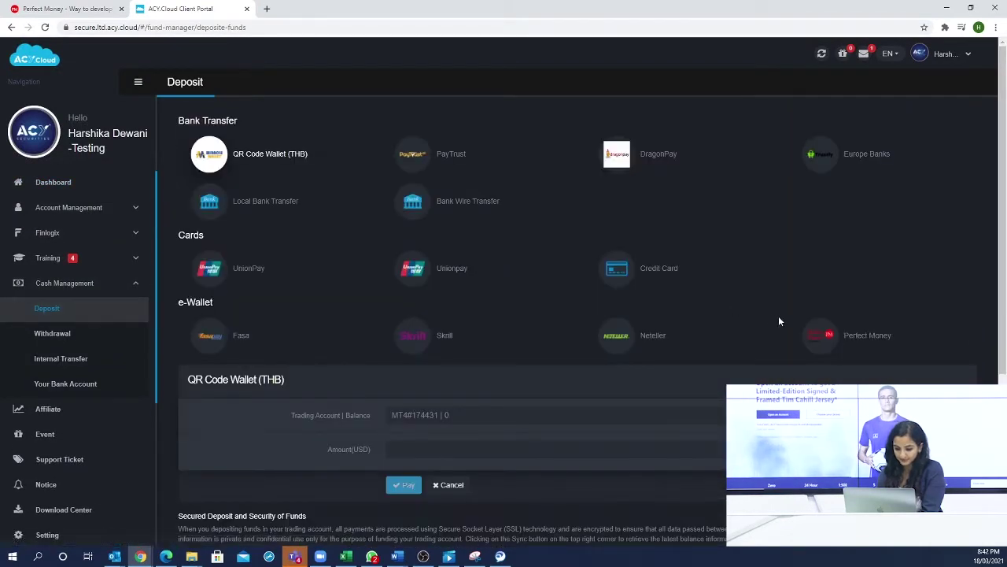
{"action": "left_click", "coordinate": [819, 338]}
{"action": "scroll", "coordinate": [449, 430], "scroll_direction": "down", "scroll_amount": 2}
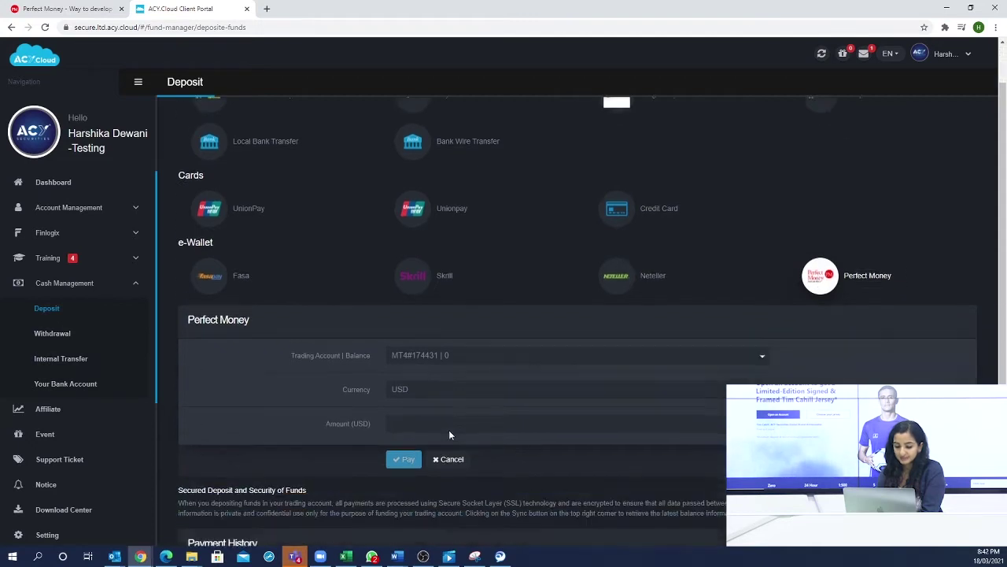
{"action": "left_click", "coordinate": [425, 299]}
{"action": "left_click", "coordinate": [425, 311]}
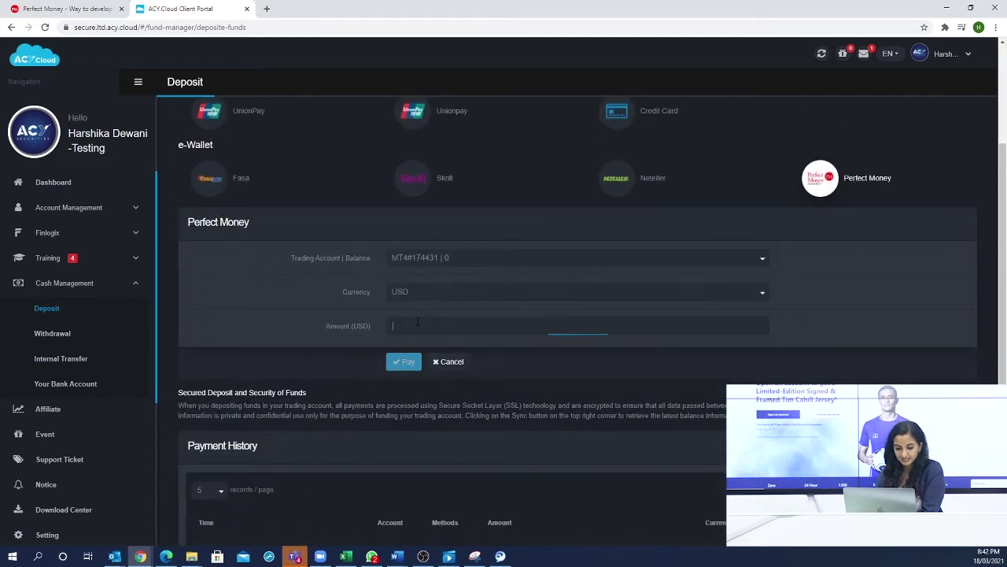
{"action": "left_click", "coordinate": [418, 323]}
{"action": "type", "text": "100"}
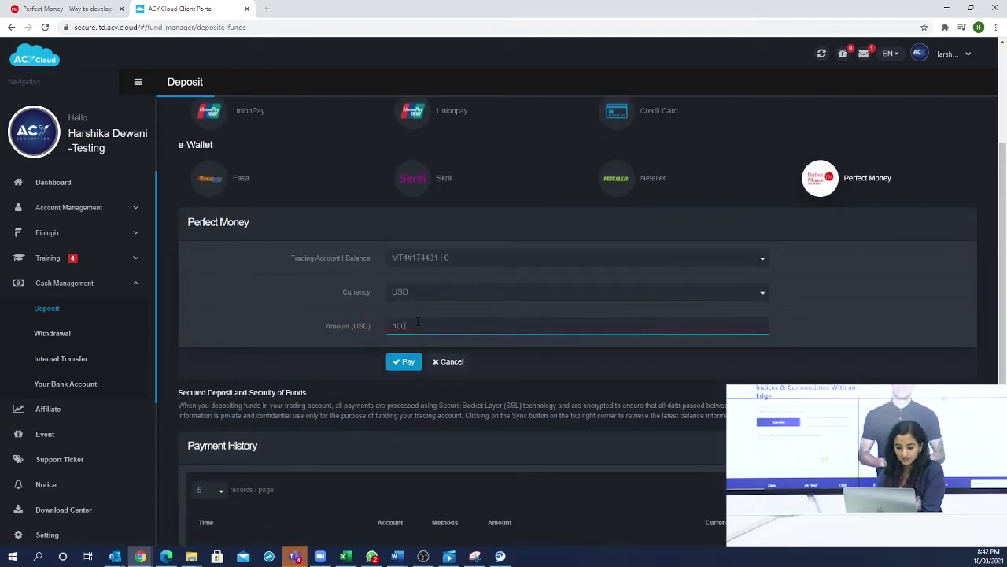
{"action": "left_click", "coordinate": [407, 362]}
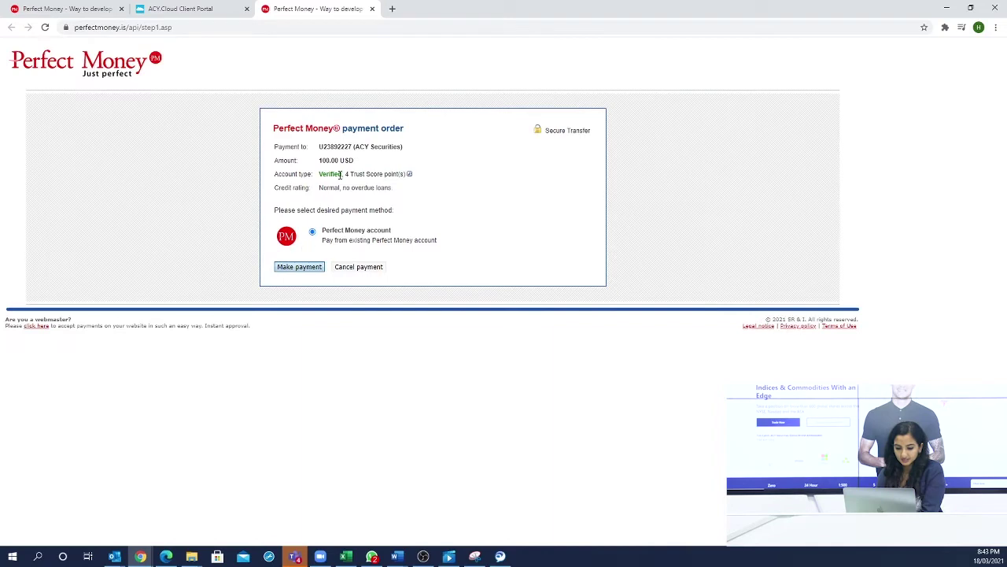
- Choose to pay from the existing Perfect Money account, then open ACY Cloud's trading account page
{"action": "left_click", "coordinate": [307, 268]}
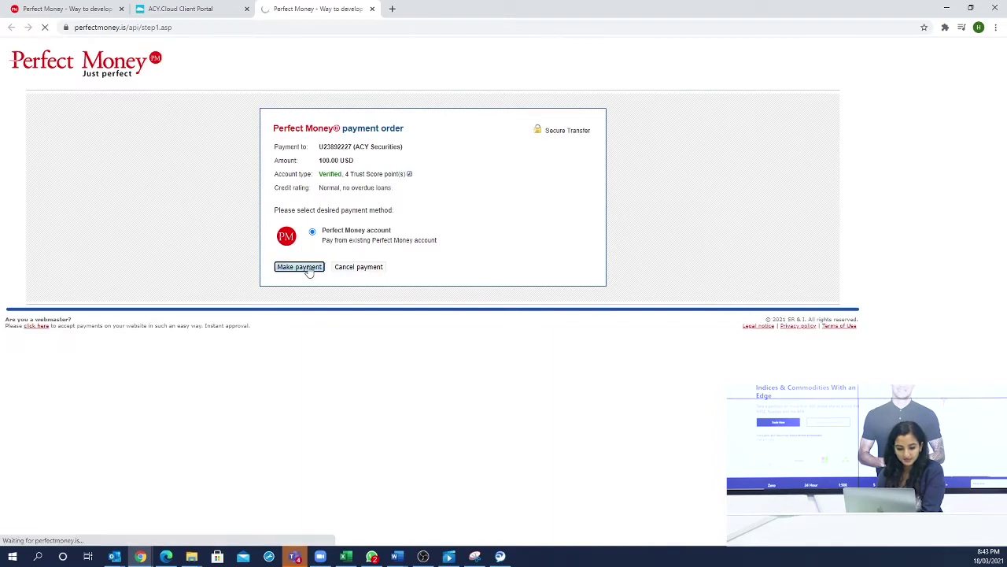
{"action": "left_click", "coordinate": [354, 206]}
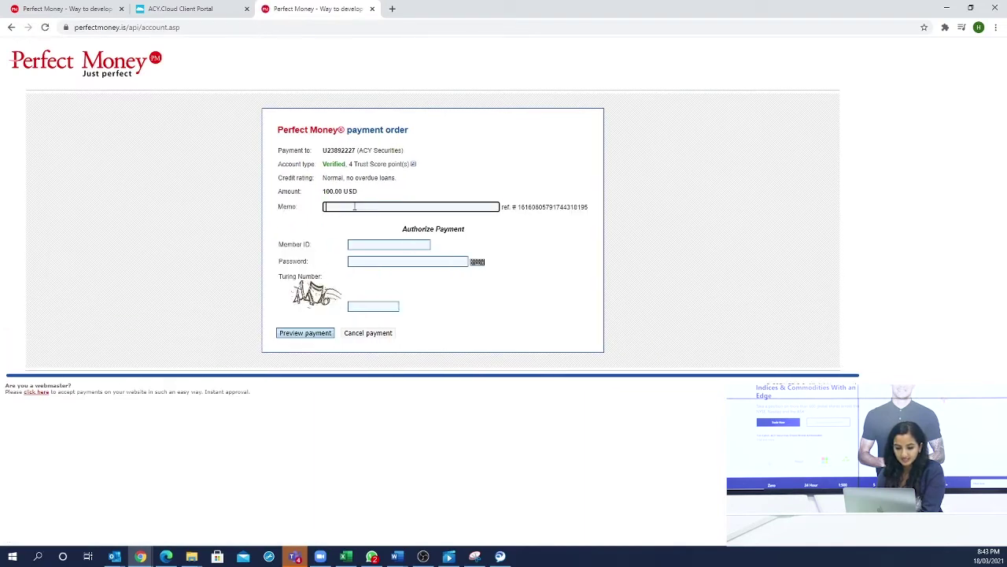
{"action": "left_click", "coordinate": [207, 6]}
{"action": "left_click", "coordinate": [683, 317]}
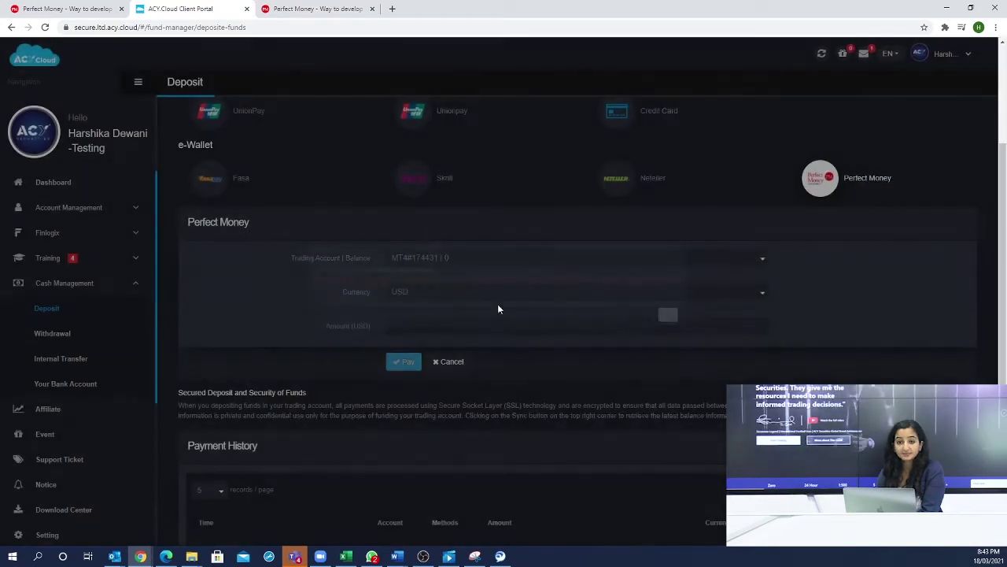
{"action": "left_click", "coordinate": [106, 208]}
{"action": "left_click", "coordinate": [79, 232]}
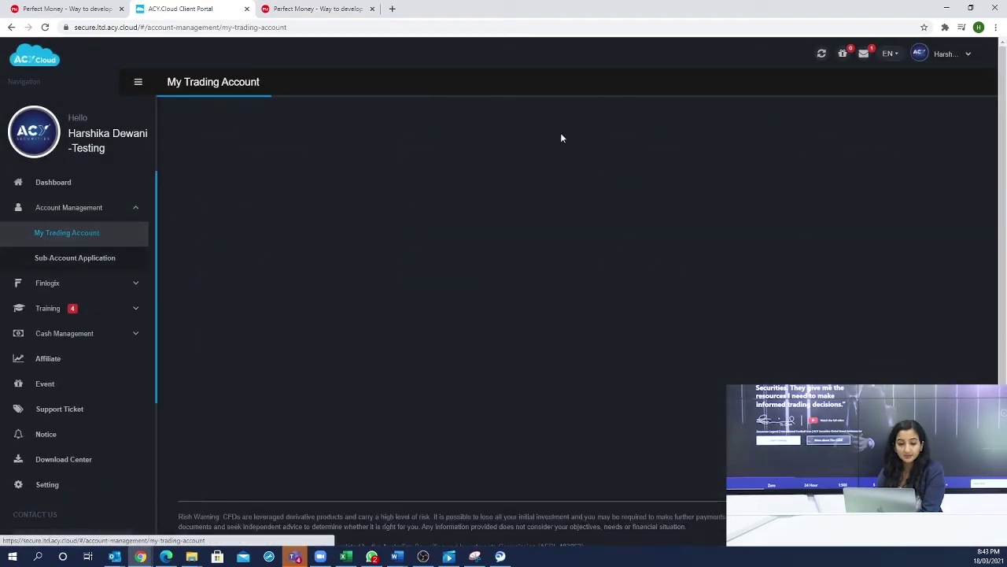
{"action": "left_click_drag", "start_coordinate": [293, 133], "coordinate": [250, 133]}
{"action": "key", "text": "ctrl+c"}
{"action": "left_click", "coordinate": [269, 7]}
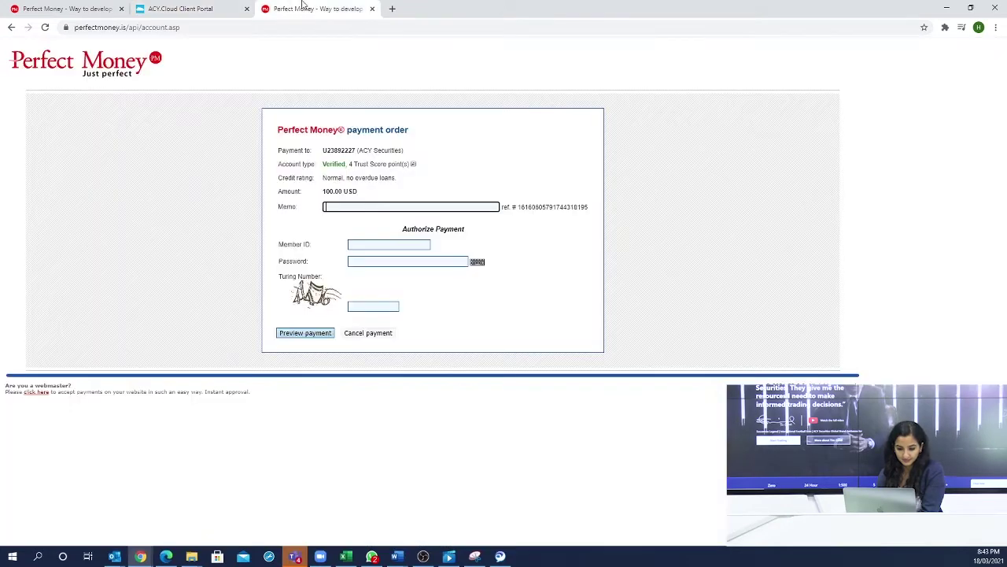
{"action": "left_click", "coordinate": [373, 210]}
{"action": "key", "text": "ctrl+v"}
{"action": "left_click", "coordinate": [372, 244]}
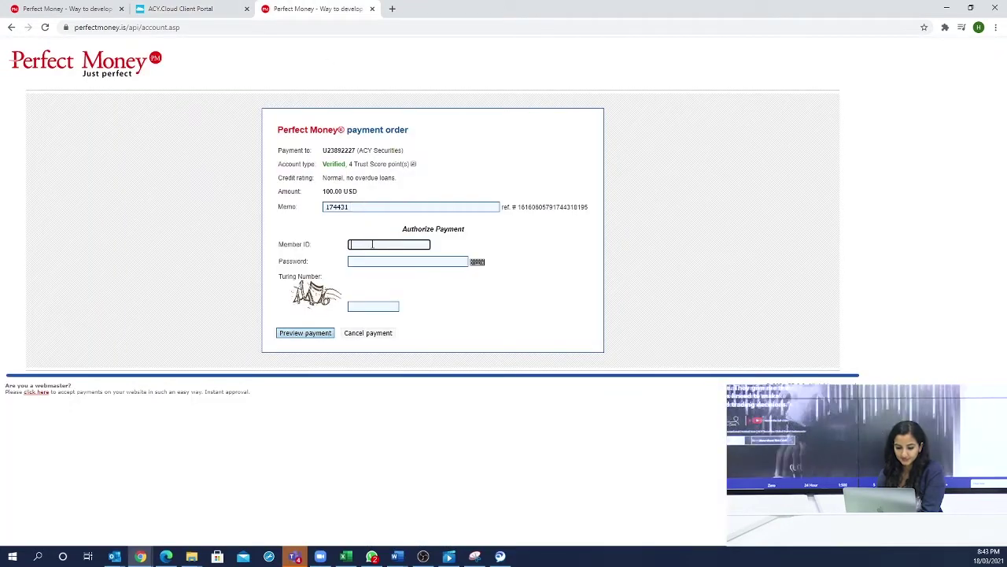
{"action": "key", "text": "ctrl+Tab"}
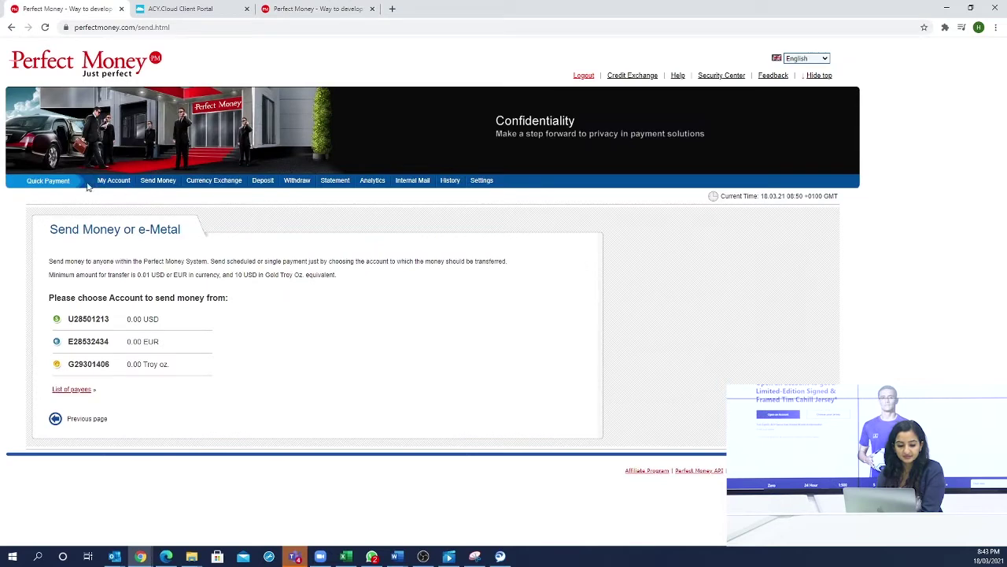
- Copy the Member ID from the Perfect Money account profile page
{"action": "left_click", "coordinate": [102, 183]}
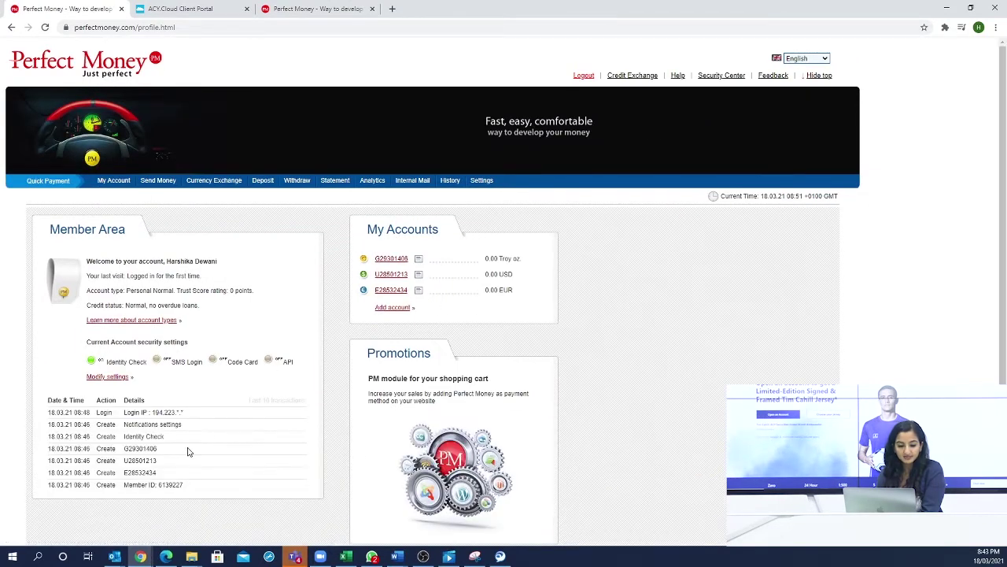
{"action": "scroll", "coordinate": [187, 449], "scroll_direction": "down", "scroll_amount": 2}
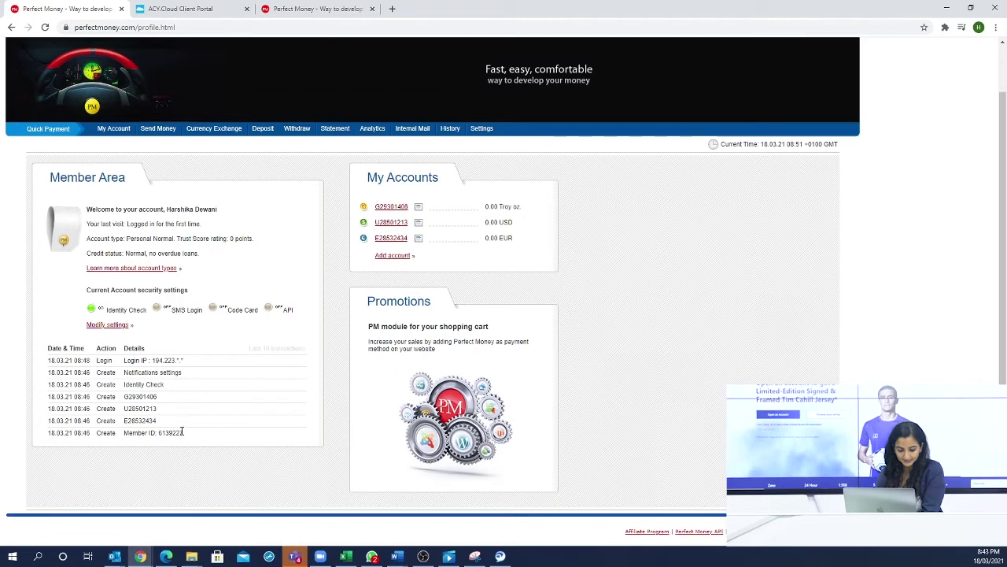
{"action": "double_click", "coordinate": [179, 433]}
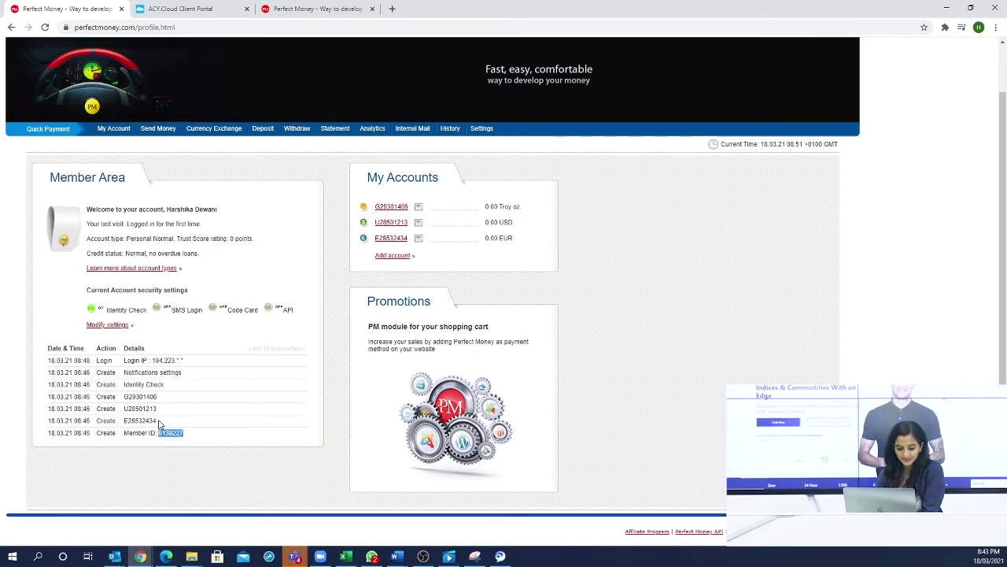
{"action": "left_click", "coordinate": [190, 7]}
{"action": "left_click", "coordinate": [328, 7]}
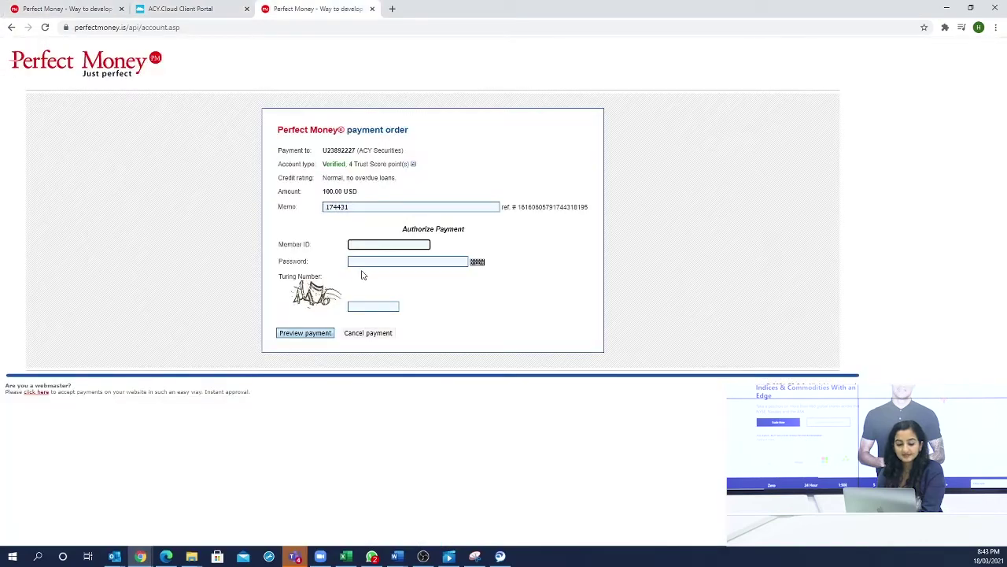
- Enter the member ID, account password and Turing number, then preview the payment
{"action": "left_click", "coordinate": [373, 244]}
{"action": "left_click", "coordinate": [375, 261]}
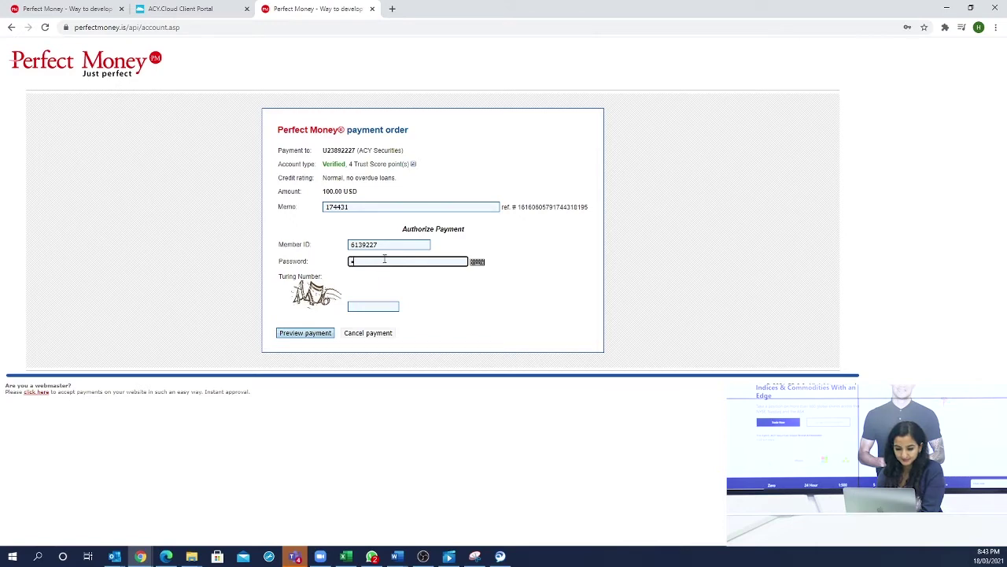
{"action": "type", "text": "•••••••••••"}
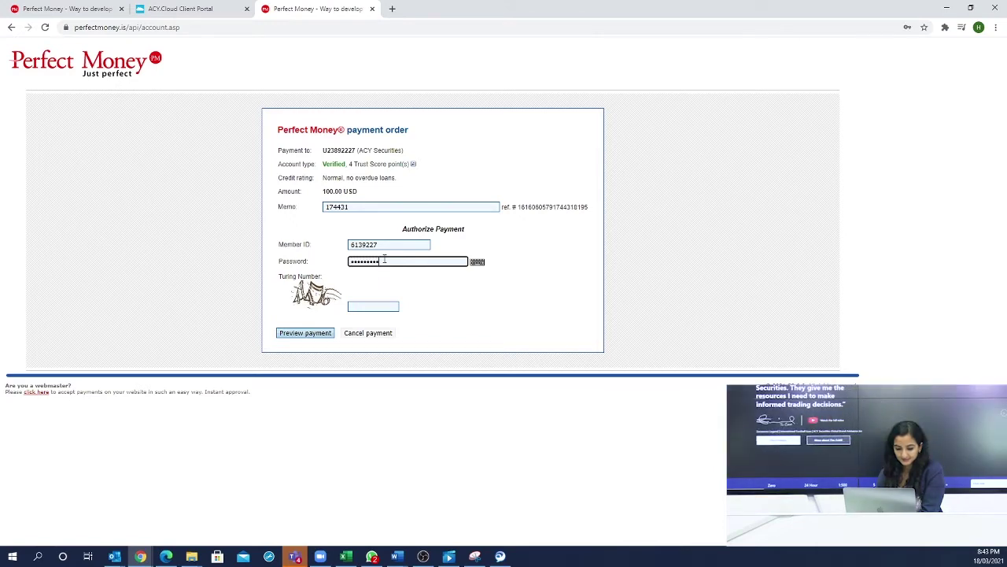
{"action": "left_click", "coordinate": [371, 306]}
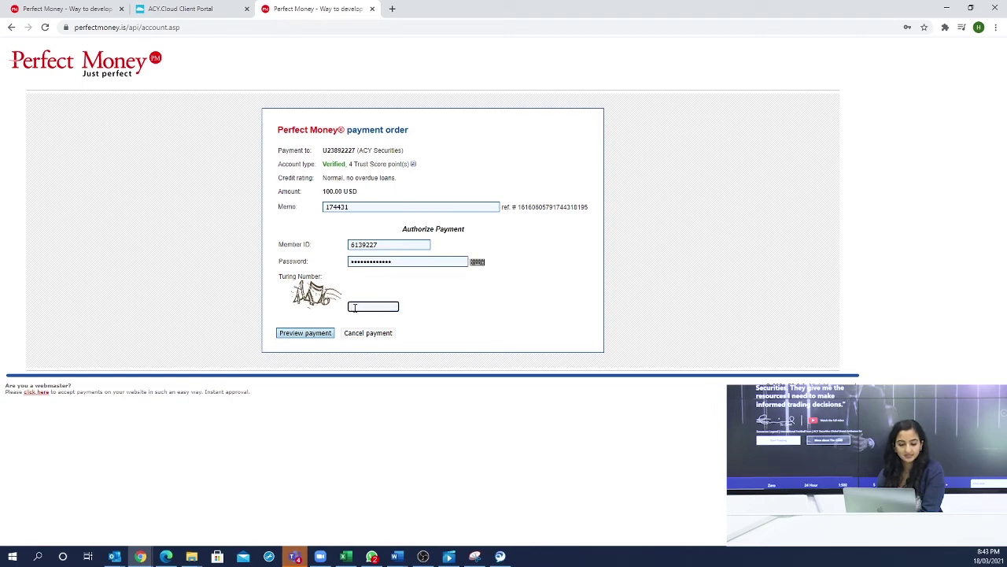
{"action": "type", "text": "41"}
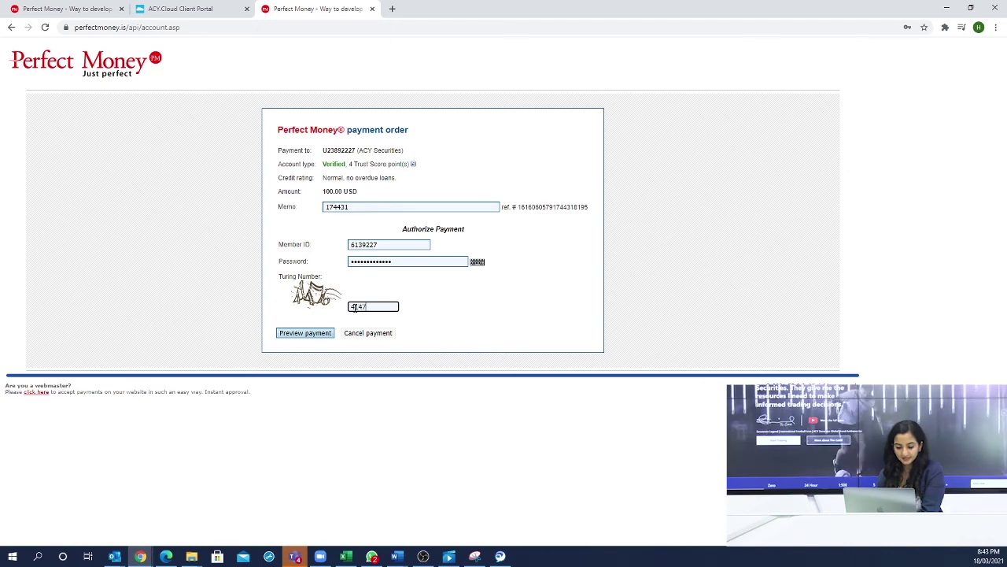
{"action": "type", "text": "476"}
{"action": "left_click", "coordinate": [306, 333]}
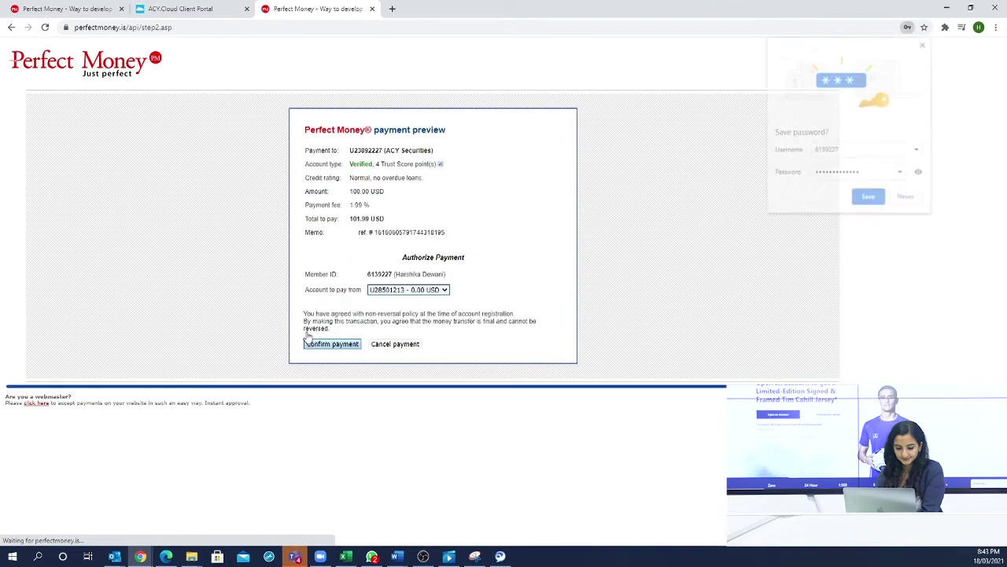
- Decline Chrome's password saving and confirm the payment to ACY Securities
{"action": "left_click", "coordinate": [907, 198]}
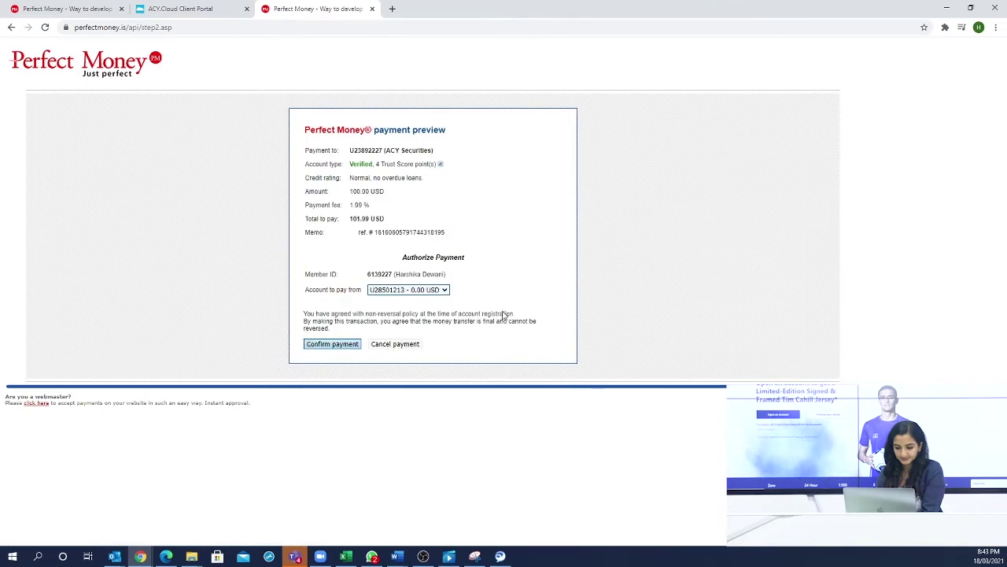
{"action": "left_click", "coordinate": [332, 344]}
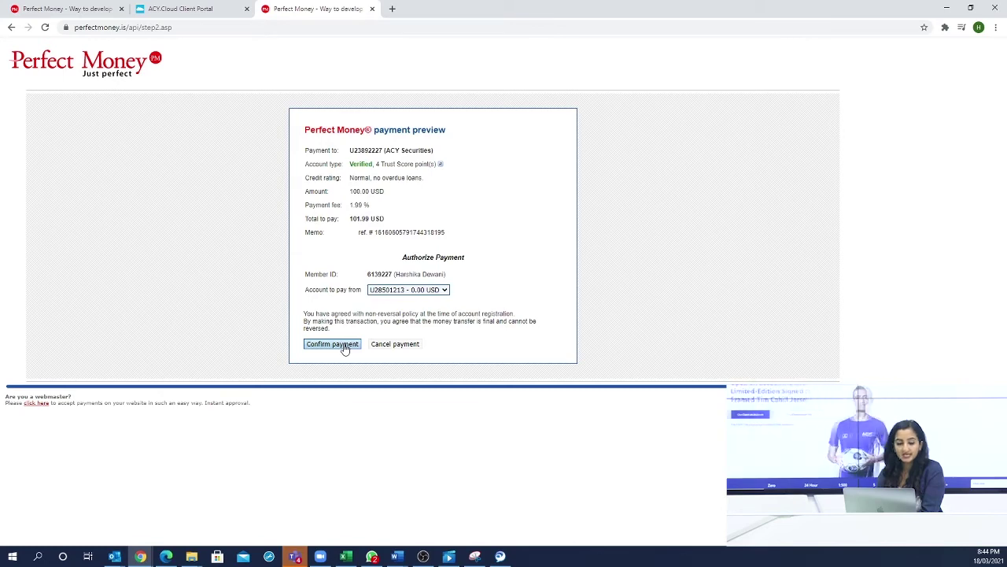